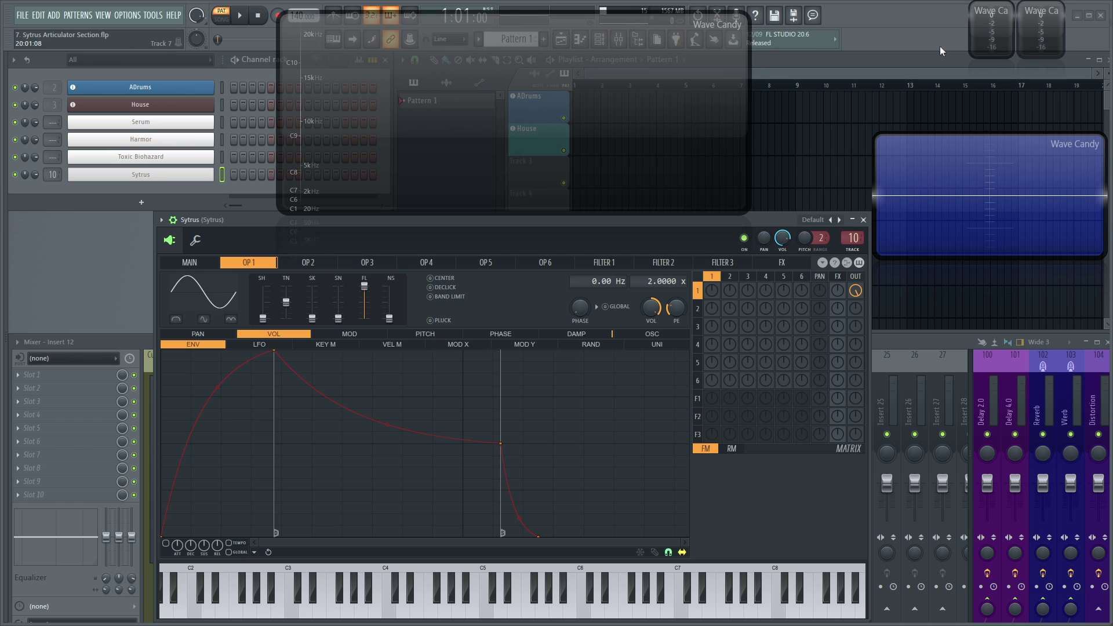
Load the Default preset from the Sytrus presets menu.
{"action": "left_click", "coordinate": [817, 221]}
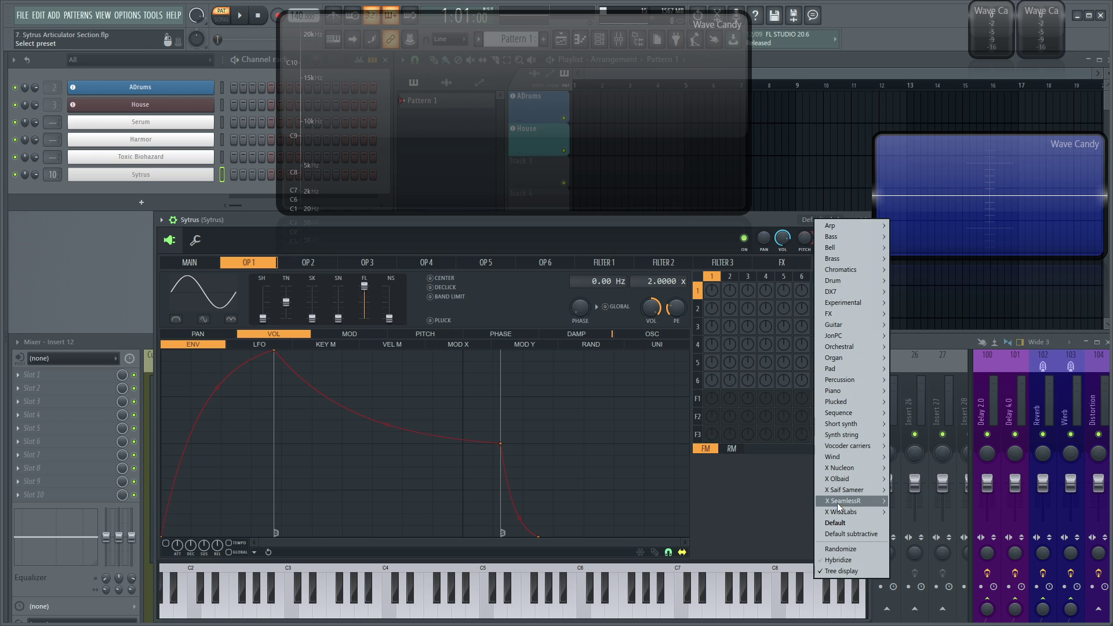
{"action": "left_click", "coordinate": [836, 523]}
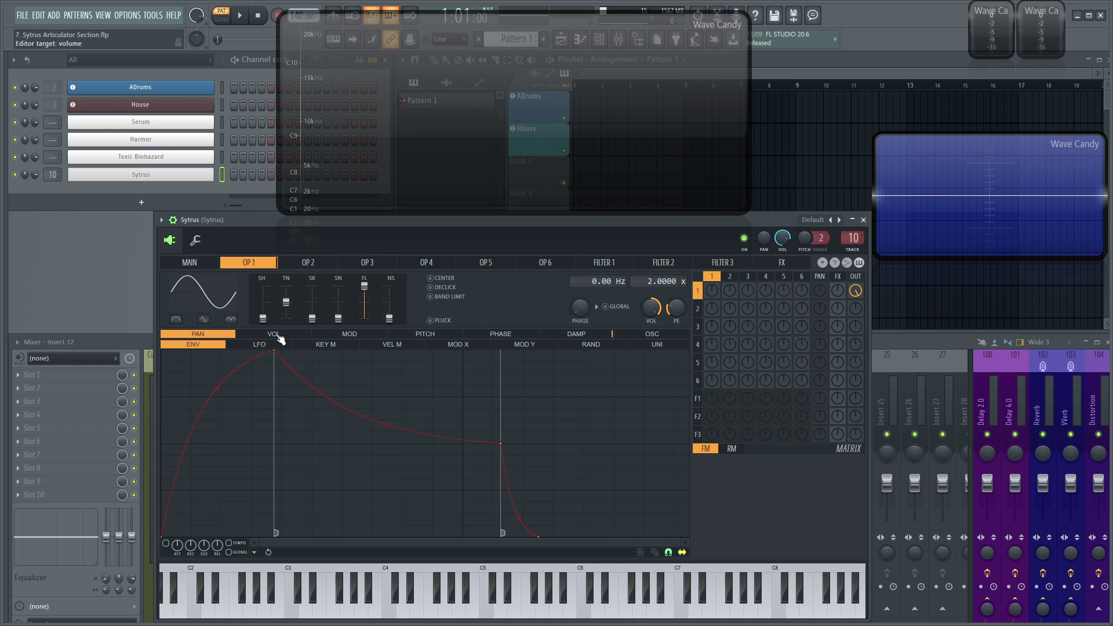
Step through operator 1's PITCH, PHASE, DAMP and OSC editors, finishing on the PAN envelope.
{"action": "left_click", "coordinate": [423, 335]}
{"action": "left_click", "coordinate": [496, 337]}
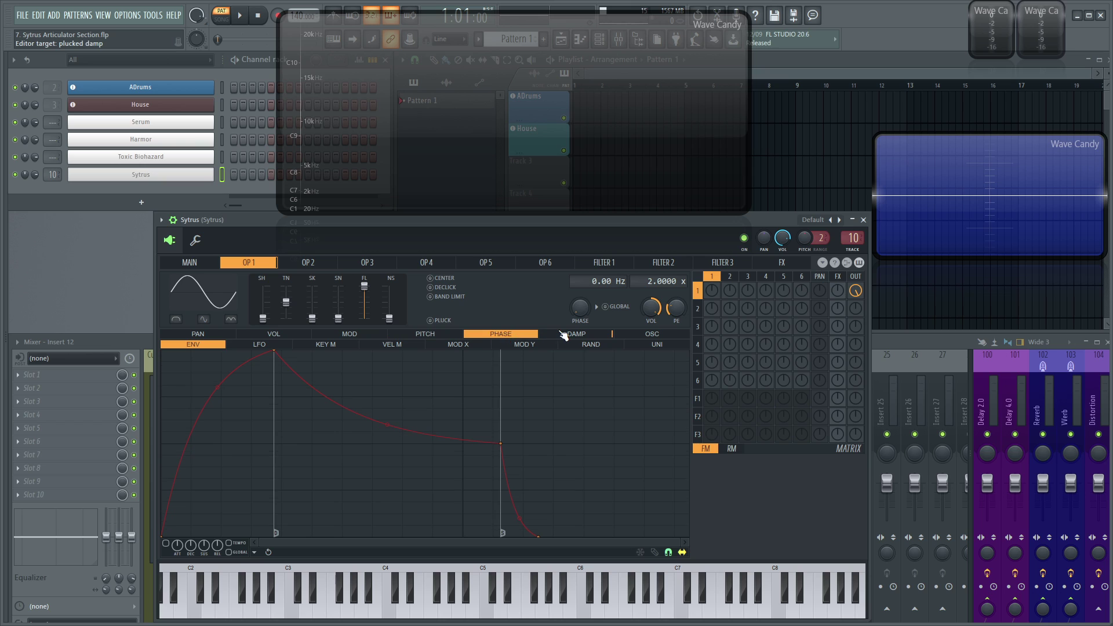
{"action": "left_click", "coordinate": [567, 336]}
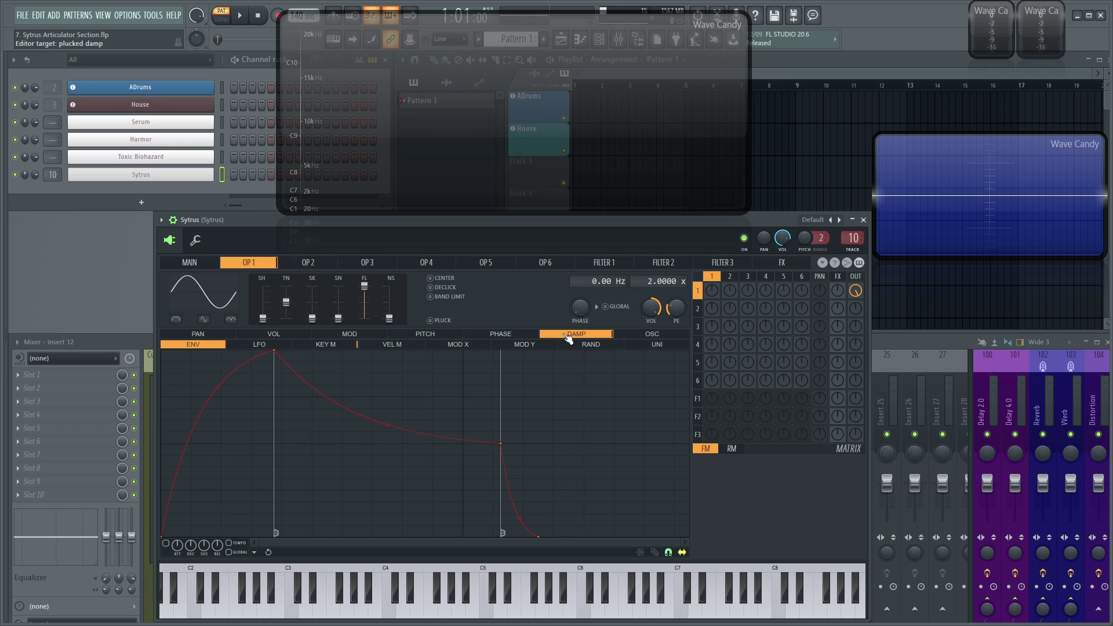
{"action": "left_click", "coordinate": [652, 337]}
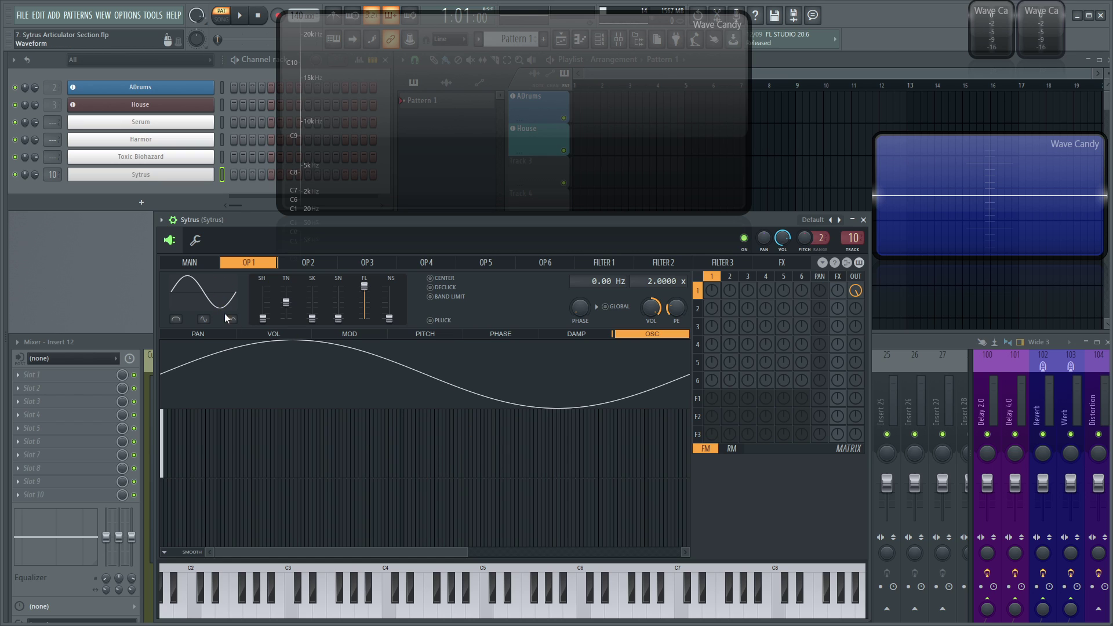
{"action": "left_click", "coordinate": [214, 335]}
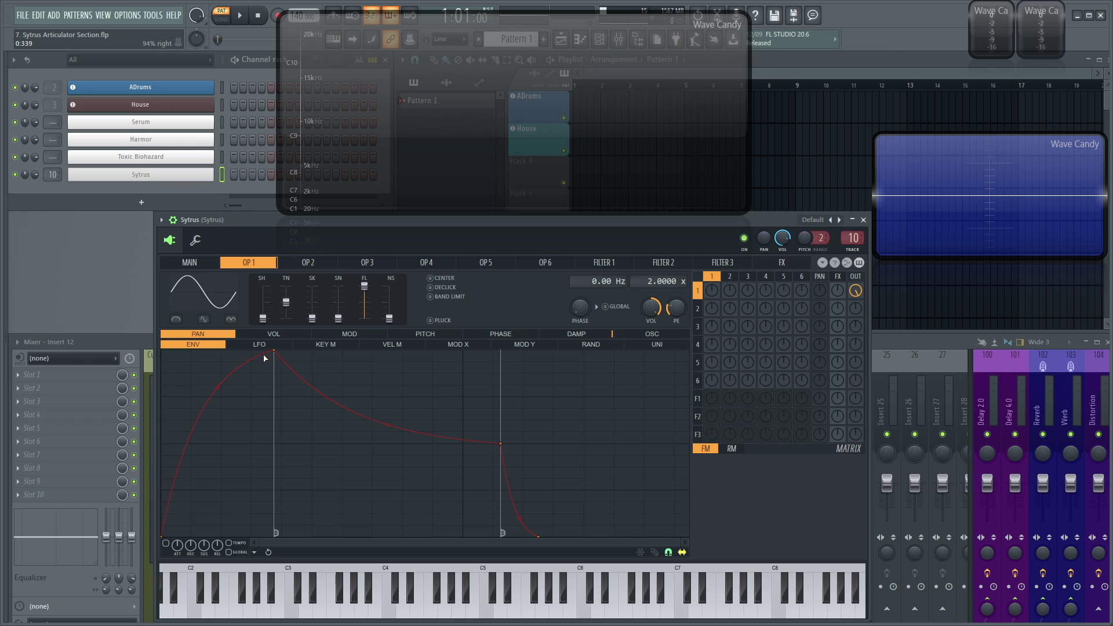
Check the pan LFO and key views, then tempo-sync operator 1's pan envelope.
{"action": "left_click", "coordinate": [265, 346]}
{"action": "left_click", "coordinate": [307, 347]}
{"action": "left_click", "coordinate": [247, 347]}
{"action": "left_click", "coordinate": [214, 346]}
{"action": "left_click", "coordinate": [229, 543]}
Reduce the pan envelope to two points, falling from 100% right to left, and audition it.
{"action": "left_click_drag", "start_coordinate": [276, 355], "coordinate": [395, 362]}
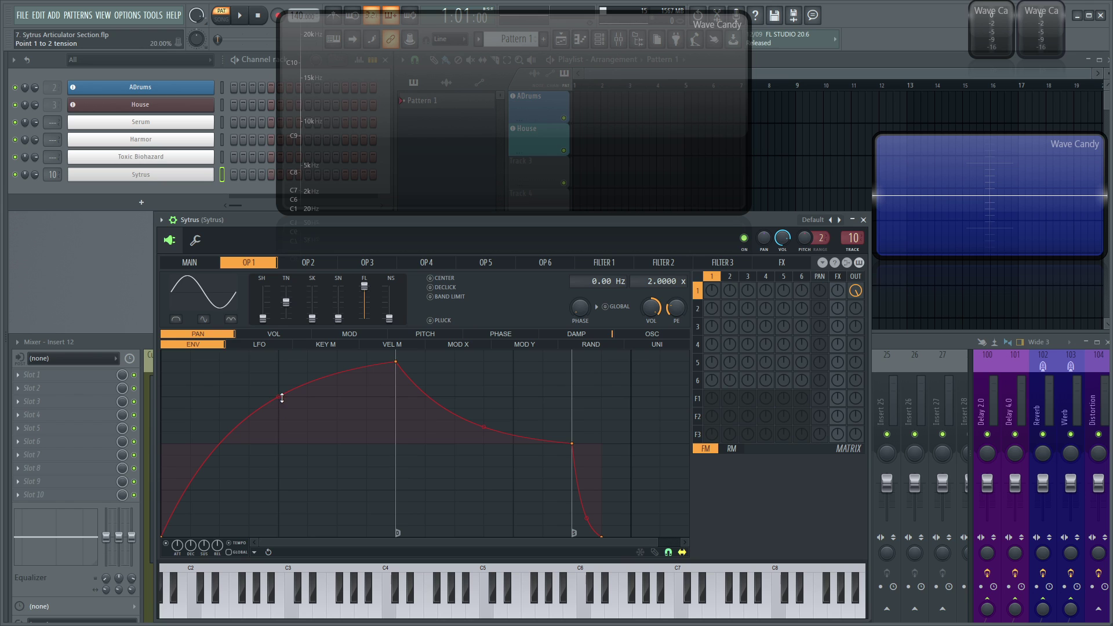
{"action": "left_click_drag", "start_coordinate": [282, 398], "coordinate": [279, 443]}
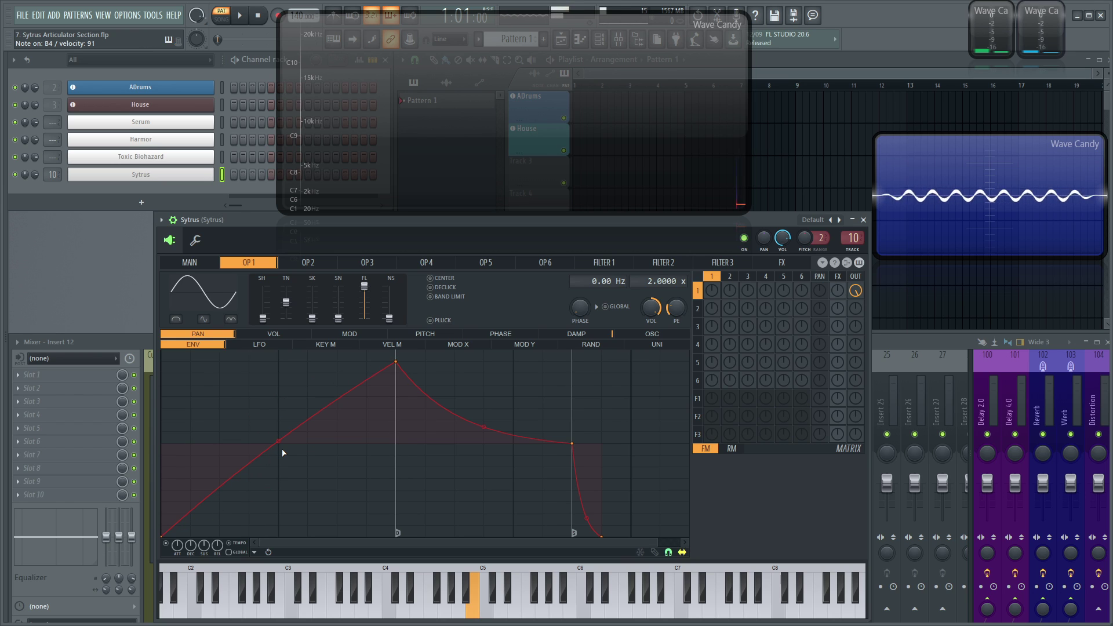
{"action": "left_click_drag", "start_coordinate": [395, 362], "coordinate": [630, 352]}
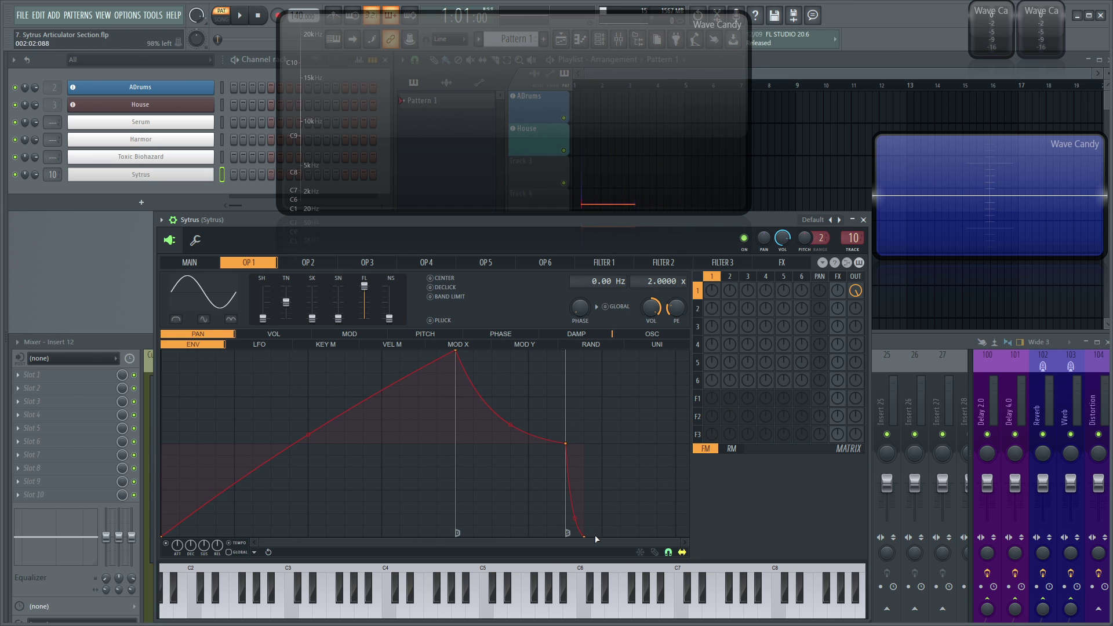
{"action": "right_click", "coordinate": [568, 451]}
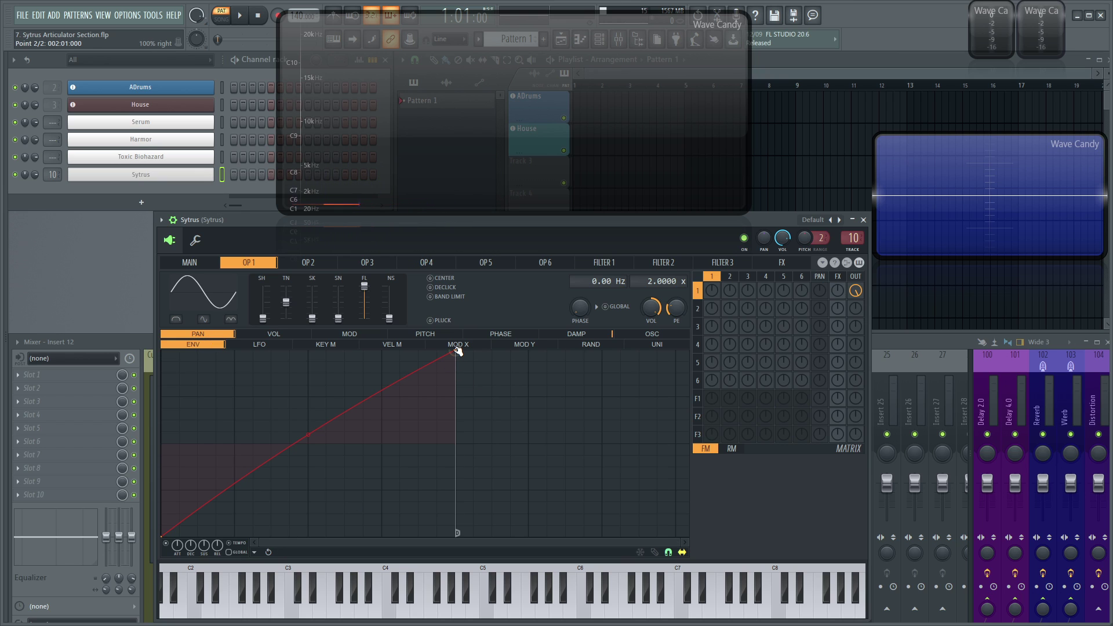
{"action": "left_click_drag", "start_coordinate": [457, 351], "coordinate": [238, 347]}
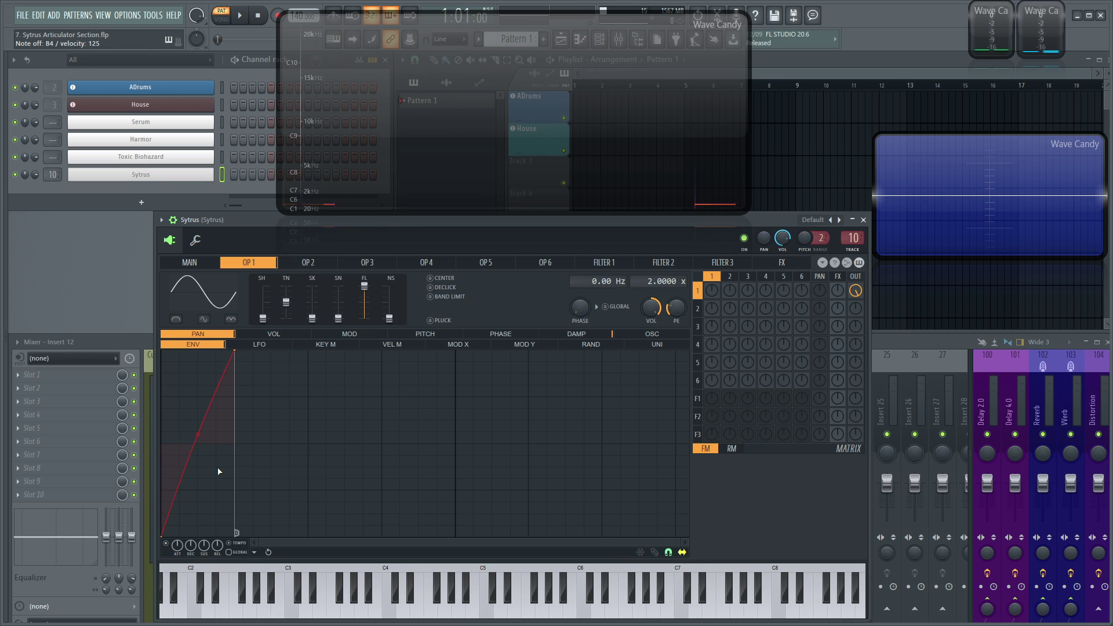
{"action": "left_click_drag", "start_coordinate": [162, 535], "coordinate": [163, 351]}
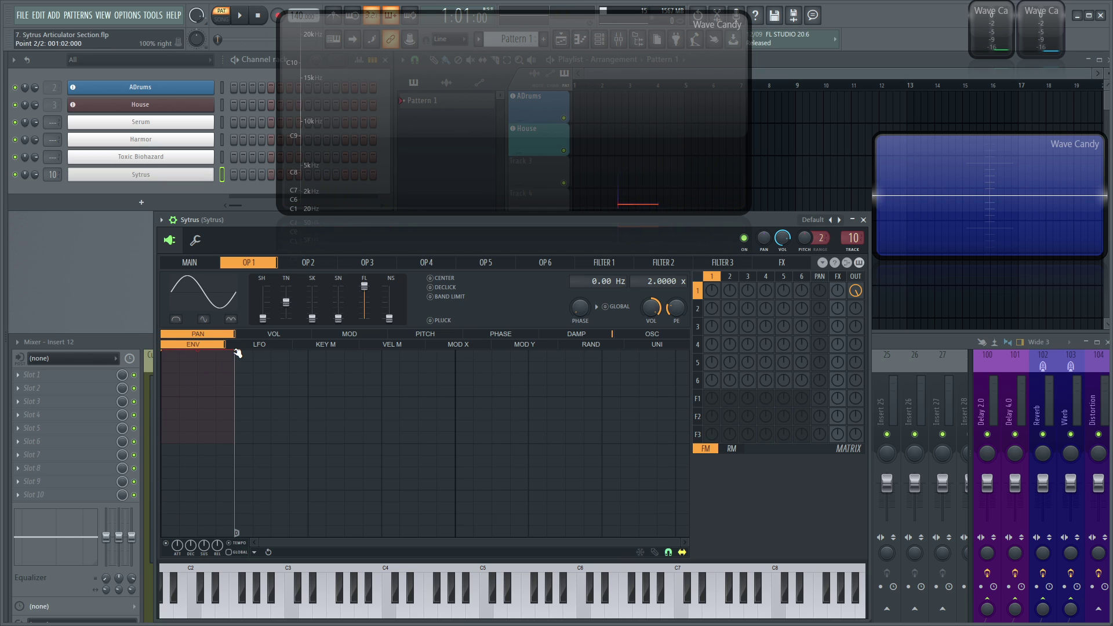
{"action": "left_click_drag", "start_coordinate": [235, 351], "coordinate": [237, 561]}
{"action": "key", "text": "z"}
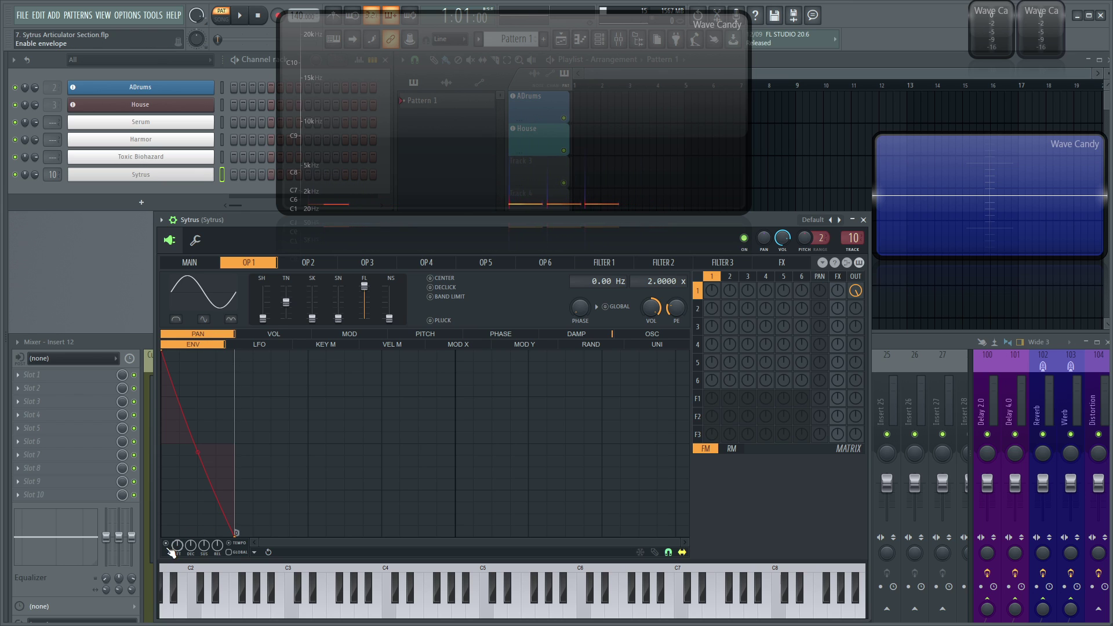
Reset the pan LFO to a tempo-synced, full-height triangle wave.
{"action": "left_click", "coordinate": [264, 345]}
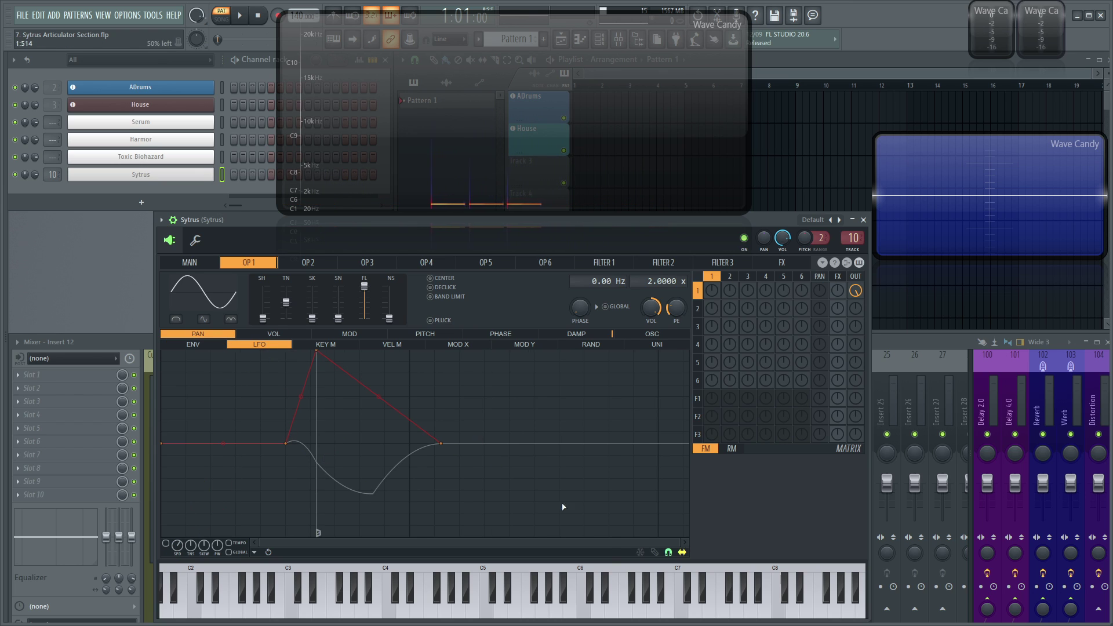
{"action": "left_click", "coordinate": [654, 552]}
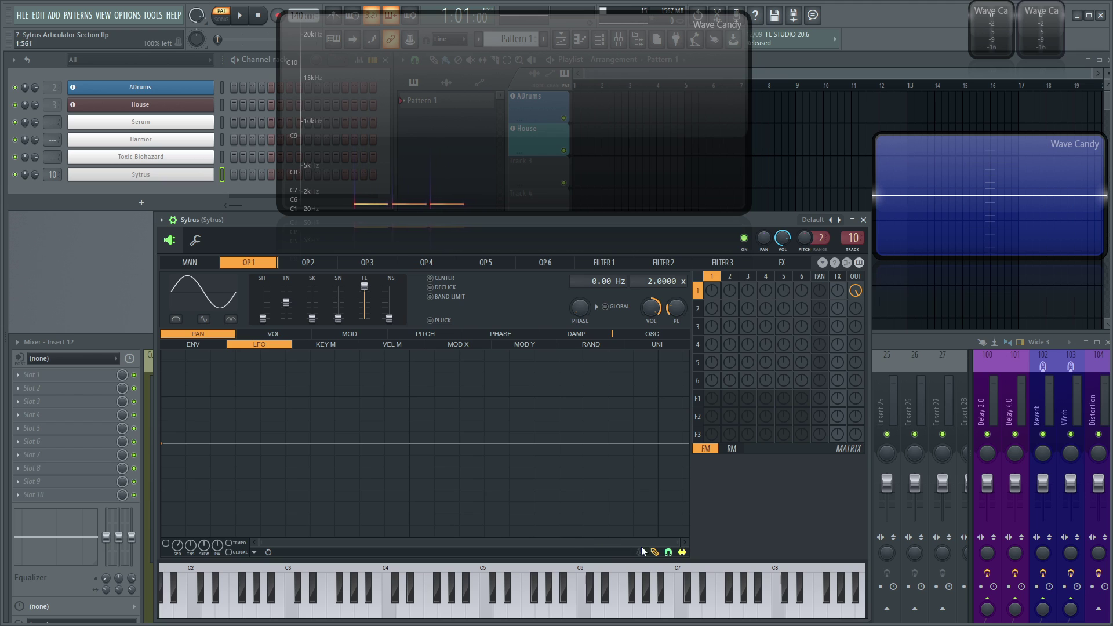
{"action": "left_click_drag", "start_coordinate": [162, 445], "coordinate": [153, 319]}
{"action": "scroll", "coordinate": [200, 515], "scroll_direction": "up", "scroll_amount": 2}
{"action": "left_click_drag", "start_coordinate": [202, 515], "coordinate": [221, 503]}
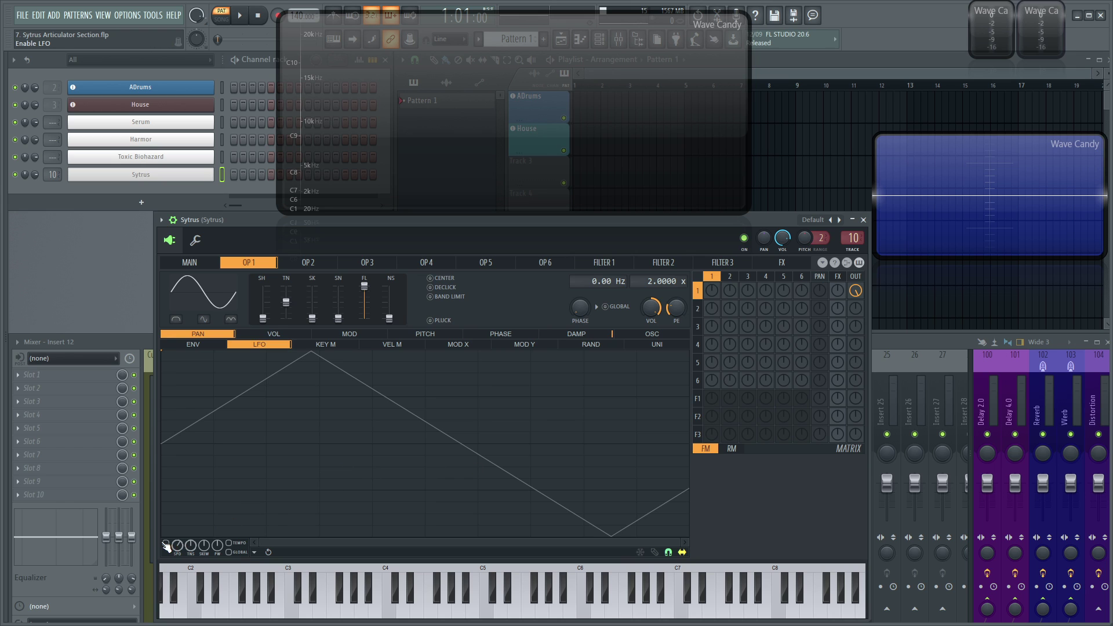
{"action": "left_click", "coordinate": [229, 544]}
Adjust the pan LFO knobs and raise its speed to about ten triangle cycles.
{"action": "left_click_drag", "start_coordinate": [677, 543], "coordinate": [986, 507]}
{"action": "scroll", "coordinate": [667, 542], "scroll_direction": "down", "scroll_amount": 2}
{"action": "scroll", "coordinate": [428, 442], "scroll_direction": "up", "scroll_amount": 6}
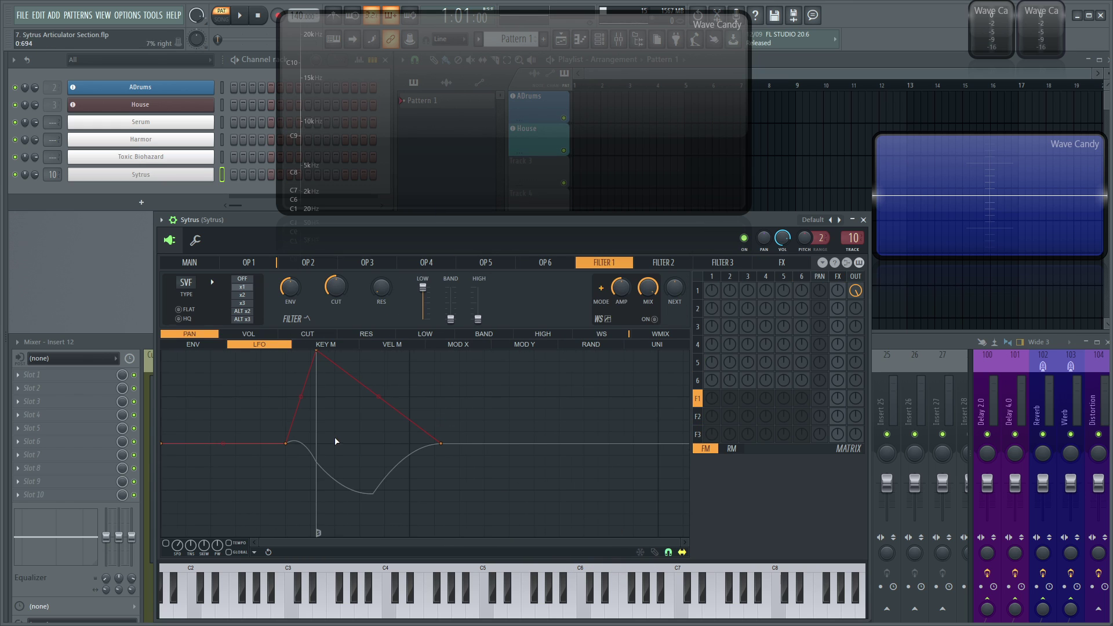
{"action": "scroll", "coordinate": [335, 442], "scroll_direction": "up", "scroll_amount": 2}
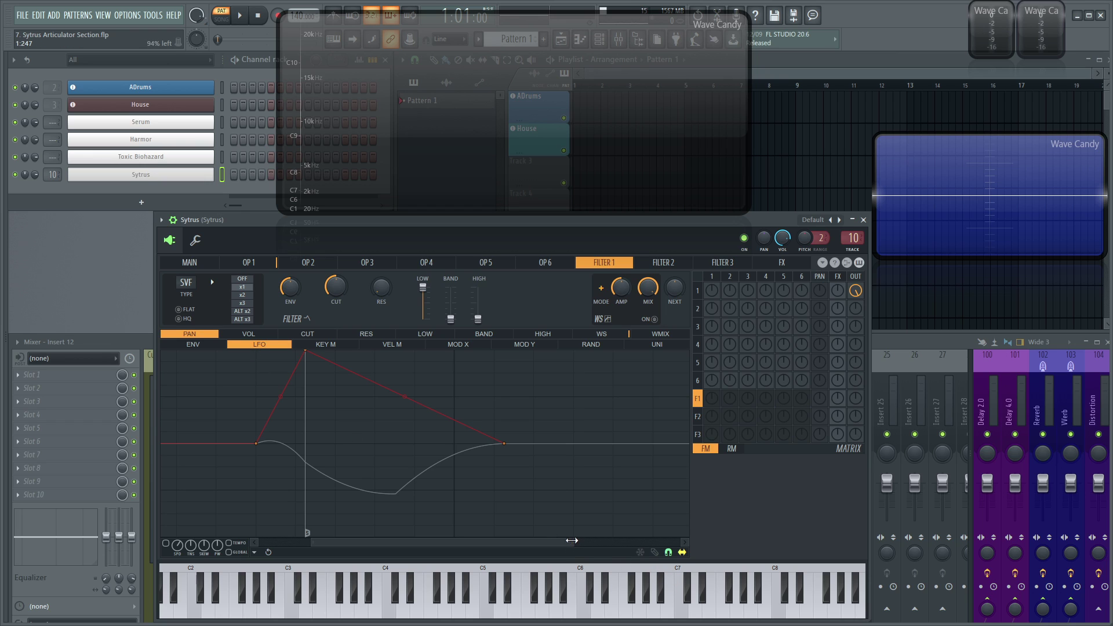
{"action": "left_click", "coordinate": [235, 263]}
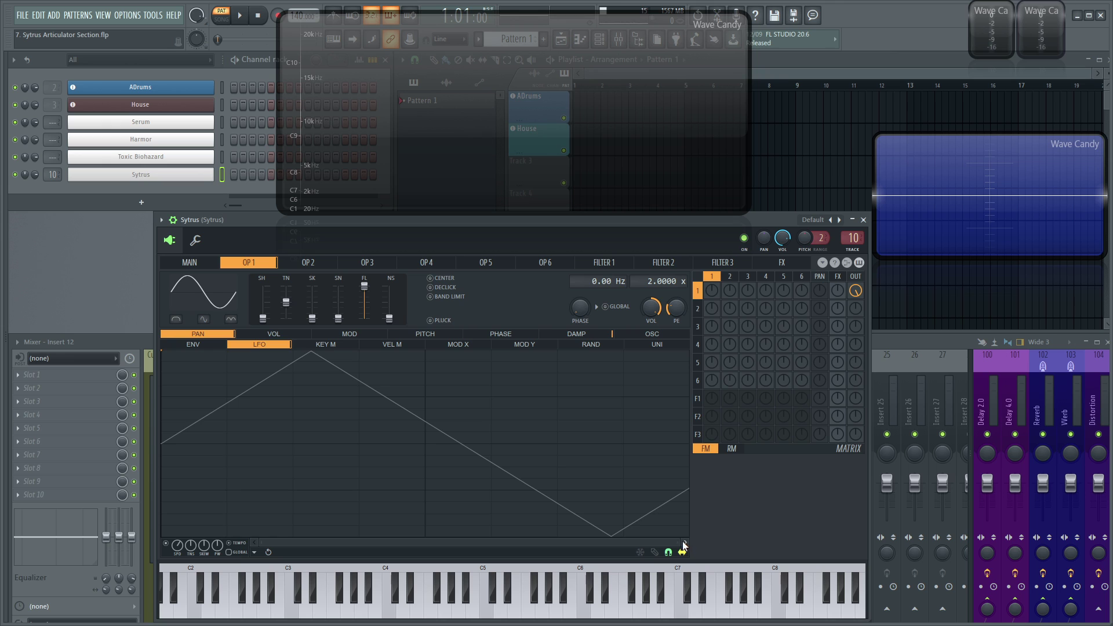
{"action": "left_click_drag", "start_coordinate": [679, 542], "coordinate": [1107, 514]}
{"action": "scroll", "coordinate": [460, 427], "scroll_direction": "up", "scroll_amount": 5}
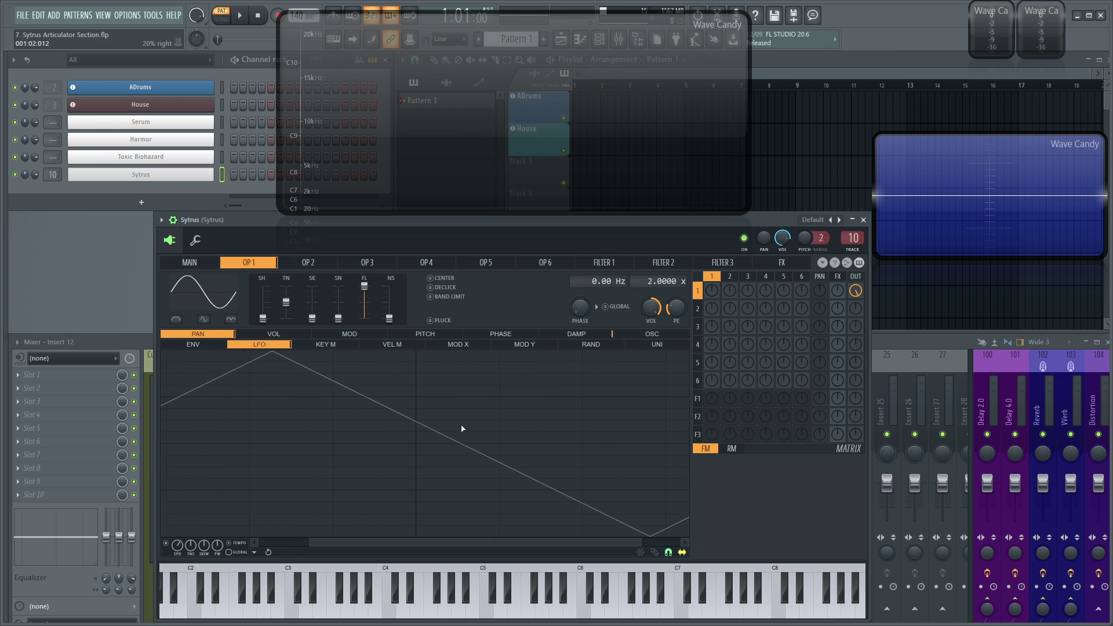
{"action": "left_click", "coordinate": [684, 542]}
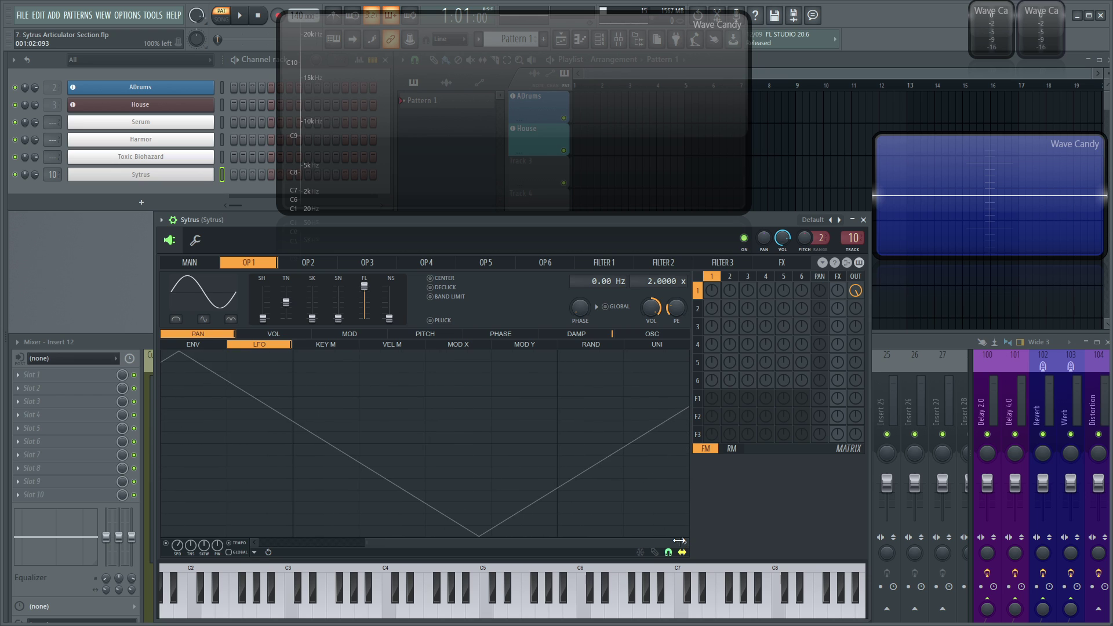
{"action": "left_click_drag", "start_coordinate": [679, 542], "coordinate": [1108, 510]}
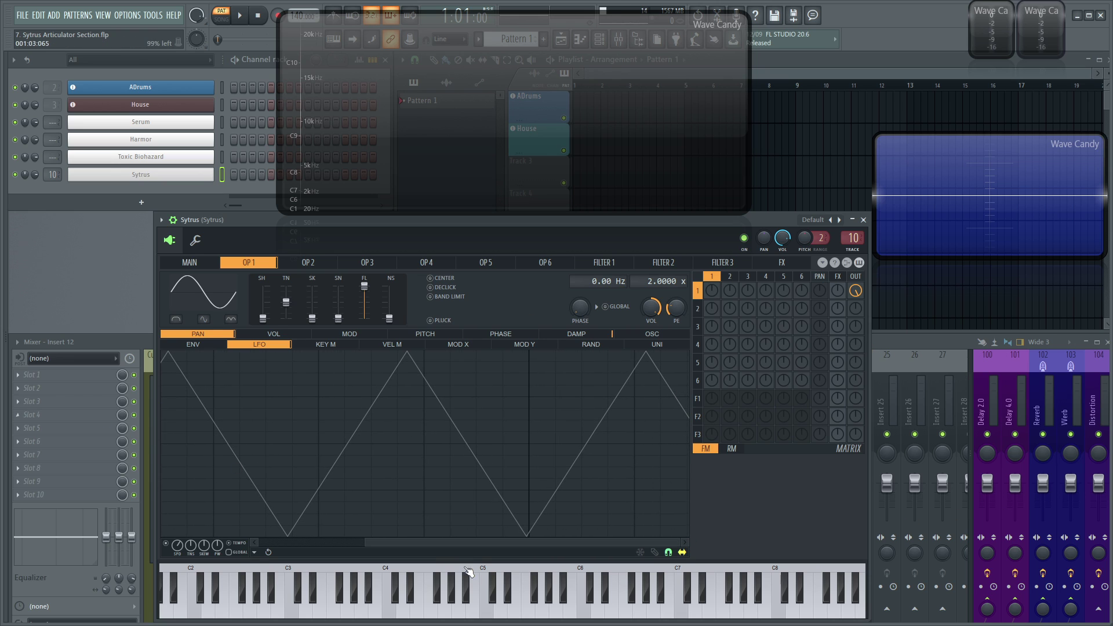
{"action": "left_click_drag", "start_coordinate": [475, 544], "coordinate": [353, 541]}
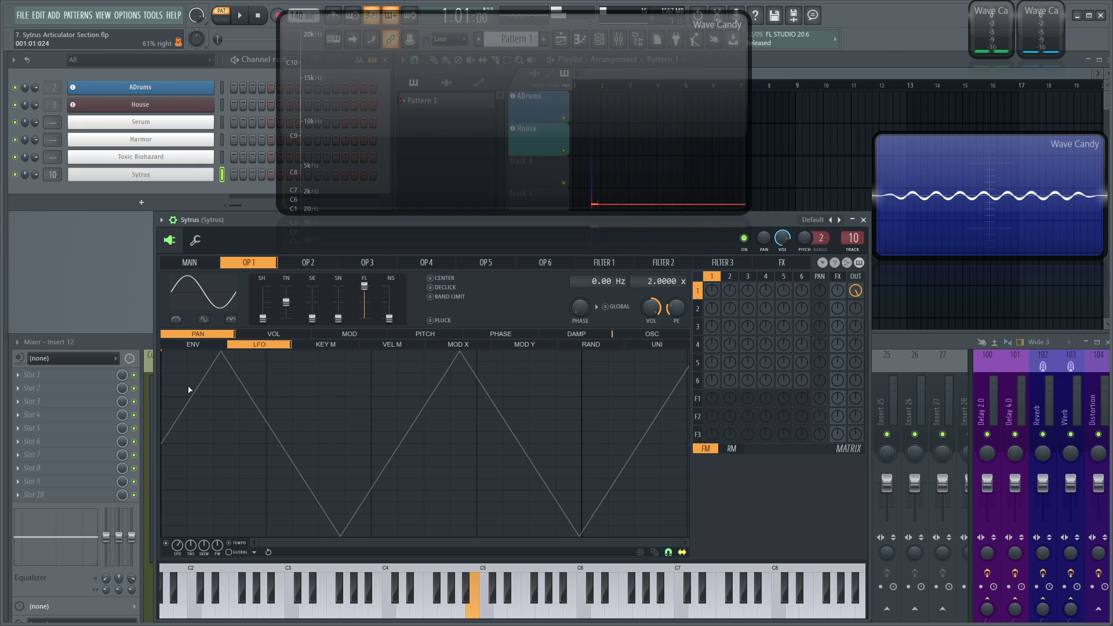
{"action": "scroll", "coordinate": [176, 546], "scroll_direction": "down", "scroll_amount": 3}
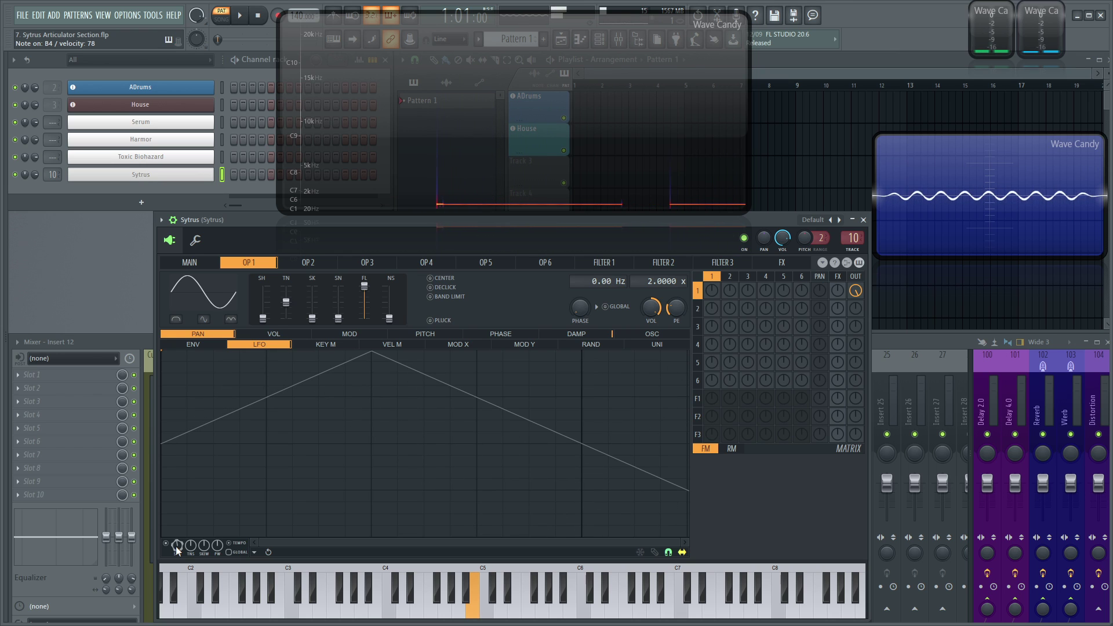
{"action": "left_click_drag", "start_coordinate": [176, 546], "coordinate": [175, 520]}
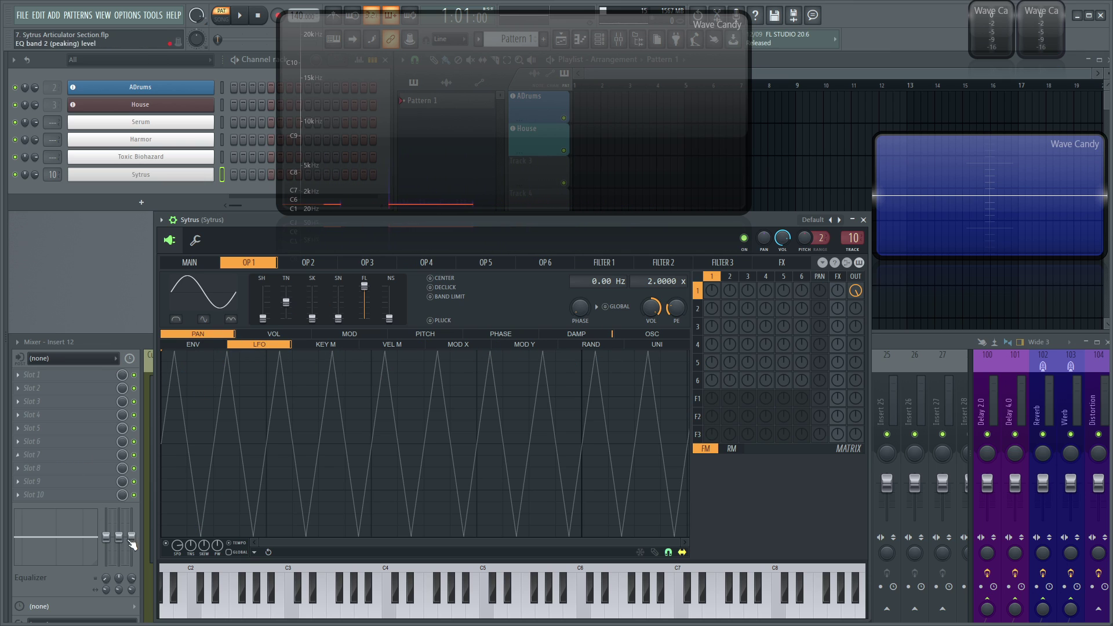
On the volume envelope, make the attack instant, reshape sustain and release, and tempo-sync it.
{"action": "left_click", "coordinate": [283, 336]}
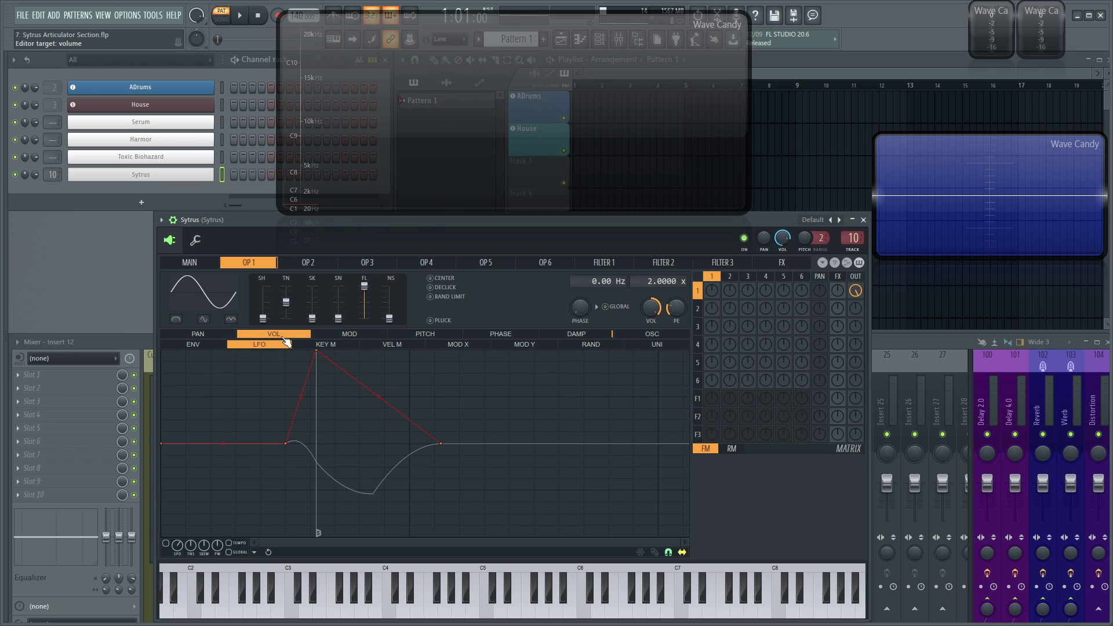
{"action": "left_click", "coordinate": [216, 346]}
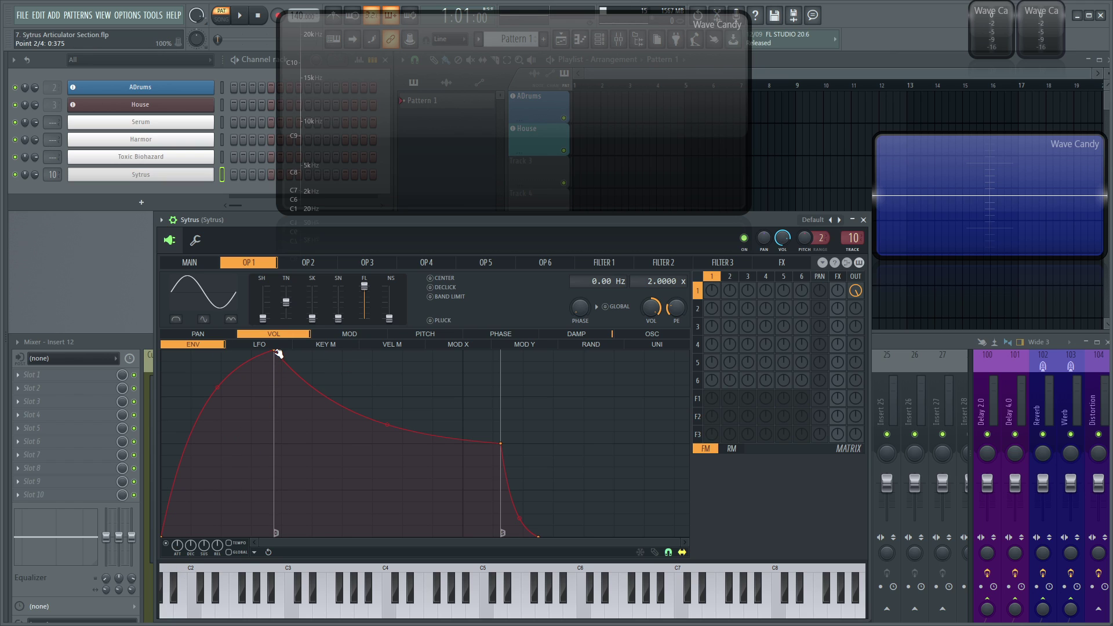
{"action": "left_click_drag", "start_coordinate": [277, 353], "coordinate": [137, 328]}
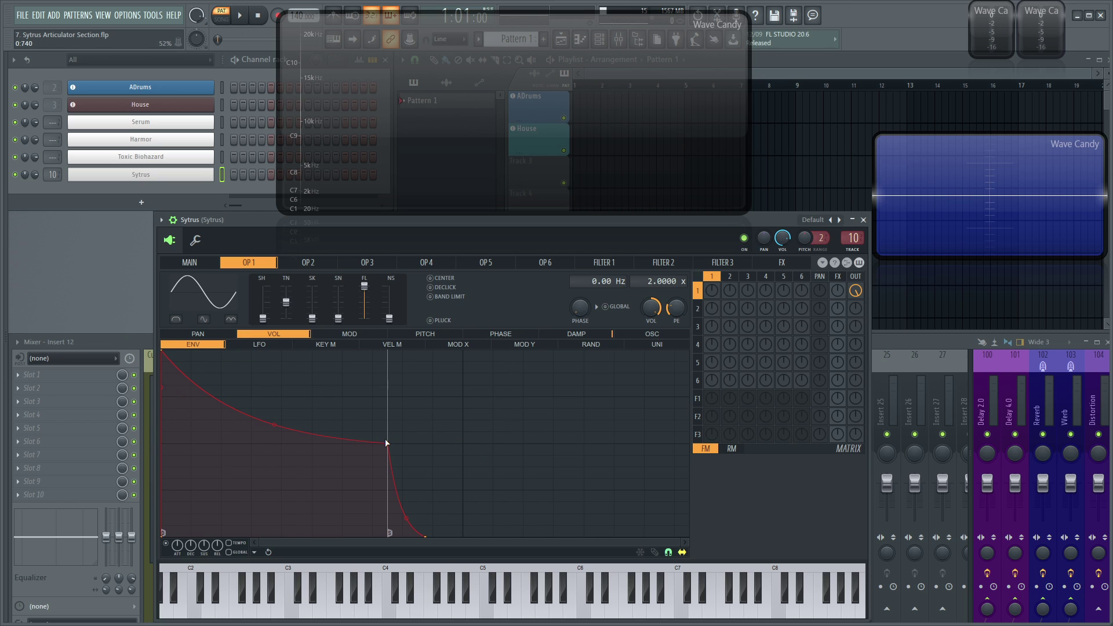
{"action": "left_click_drag", "start_coordinate": [387, 443], "coordinate": [250, 539]}
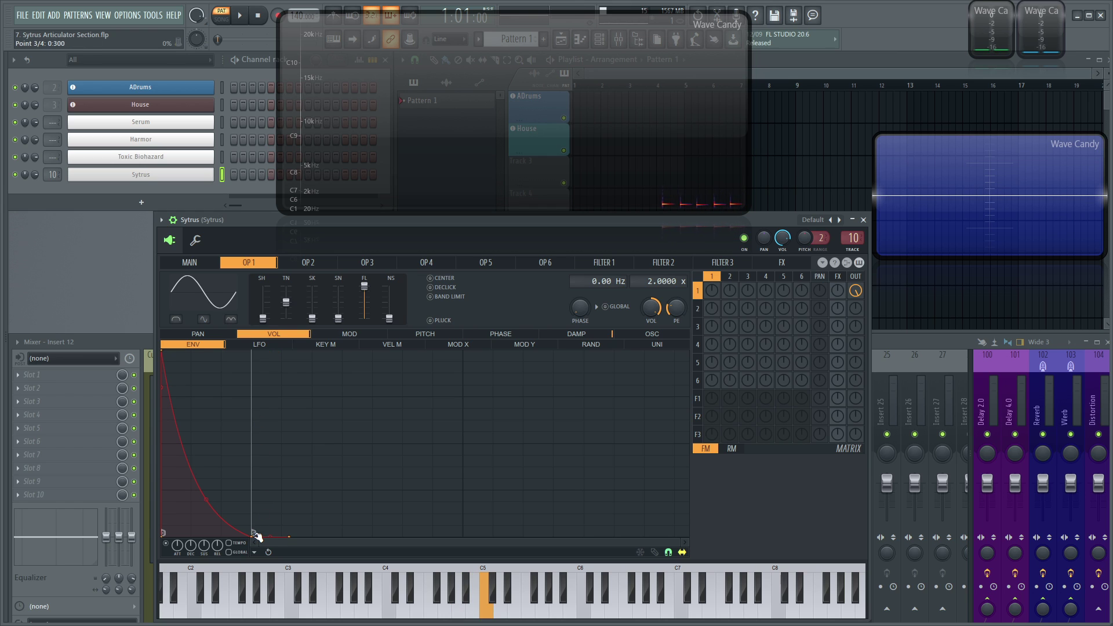
{"action": "left_click_drag", "start_coordinate": [253, 533], "coordinate": [255, 398]}
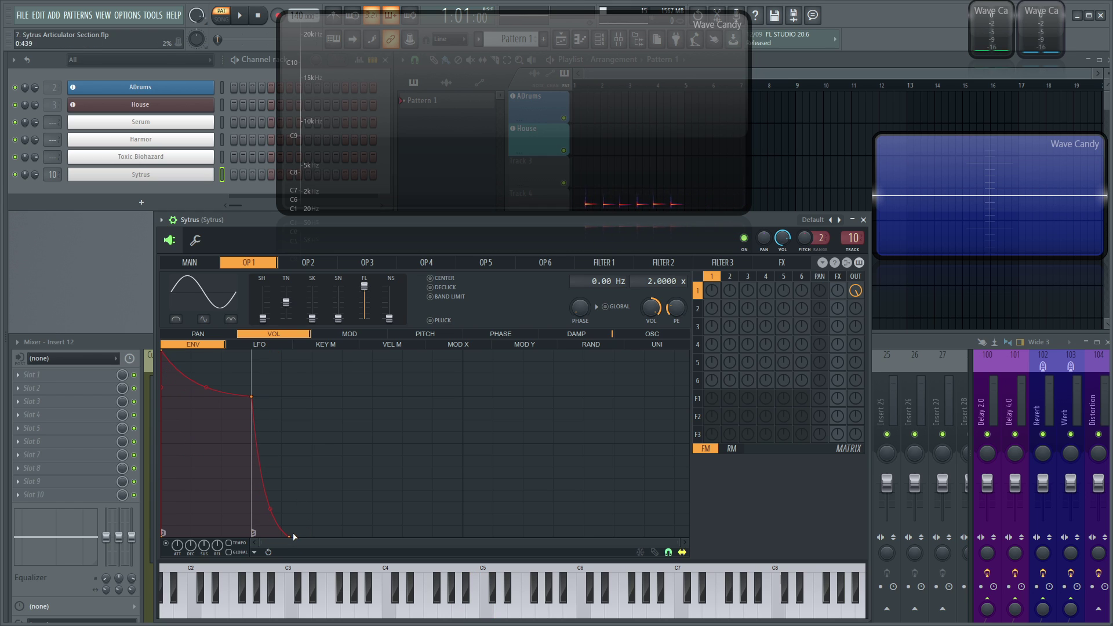
{"action": "left_click_drag", "start_coordinate": [290, 533], "coordinate": [644, 528]}
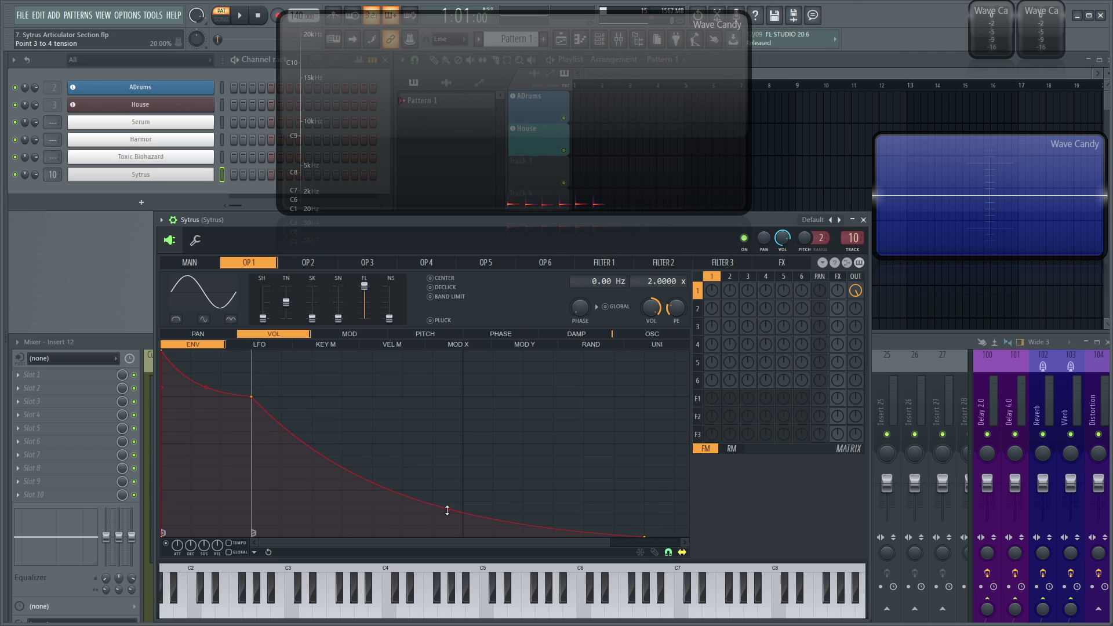
{"action": "left_click_drag", "start_coordinate": [492, 525], "coordinate": [572, 452]}
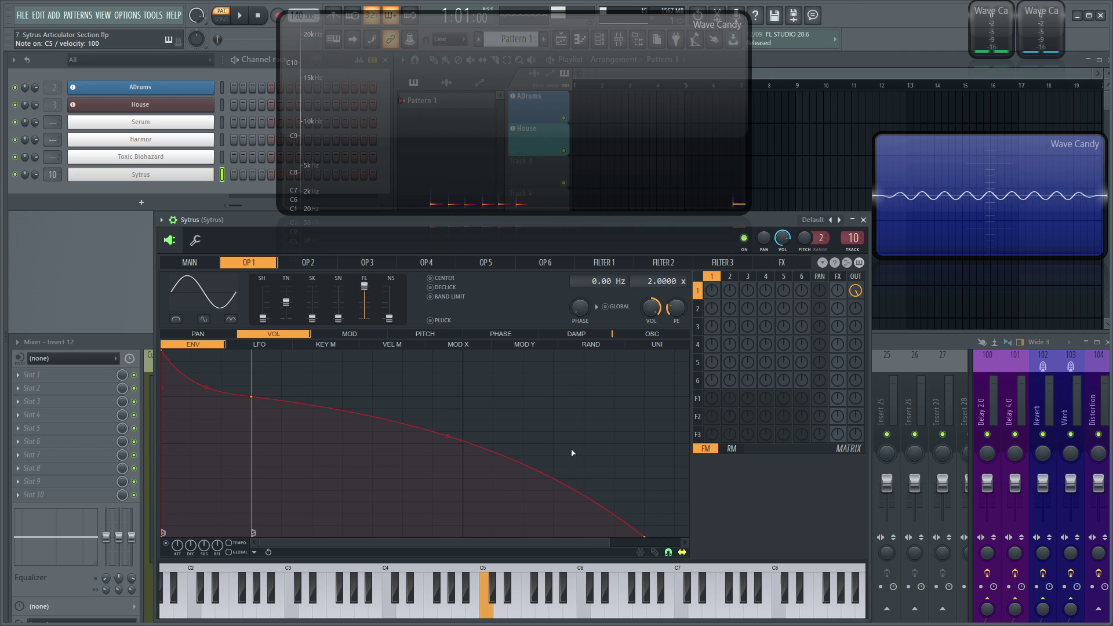
{"action": "left_click", "coordinate": [232, 543]}
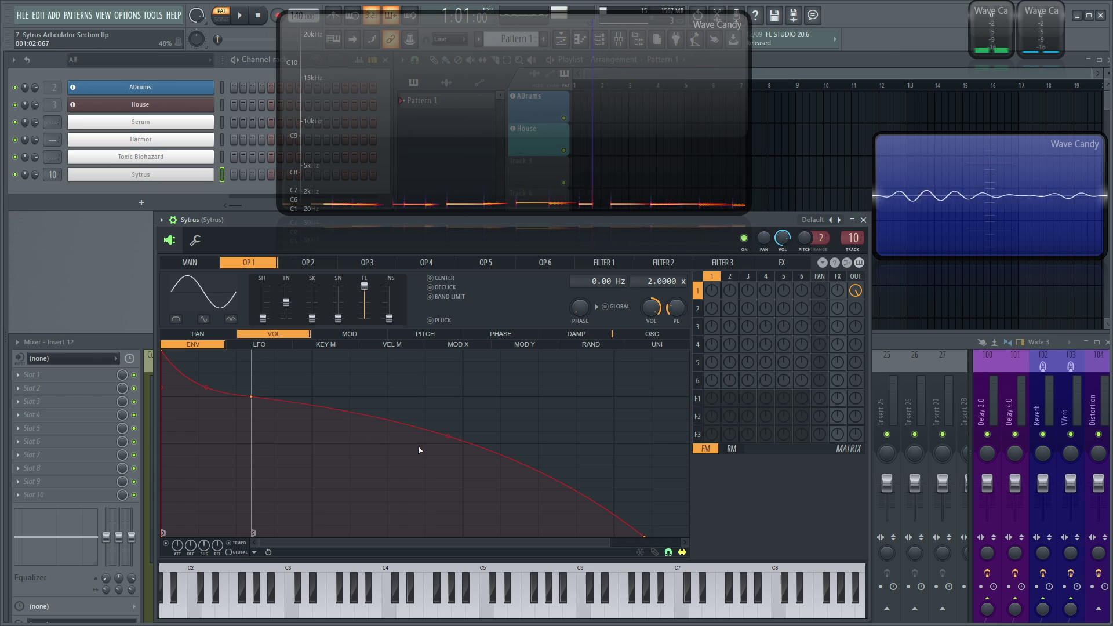
Steepen the decay, delete the end point, and drop point 4 to silence for a pluck.
{"action": "left_click_drag", "start_coordinate": [448, 436], "coordinate": [447, 536]}
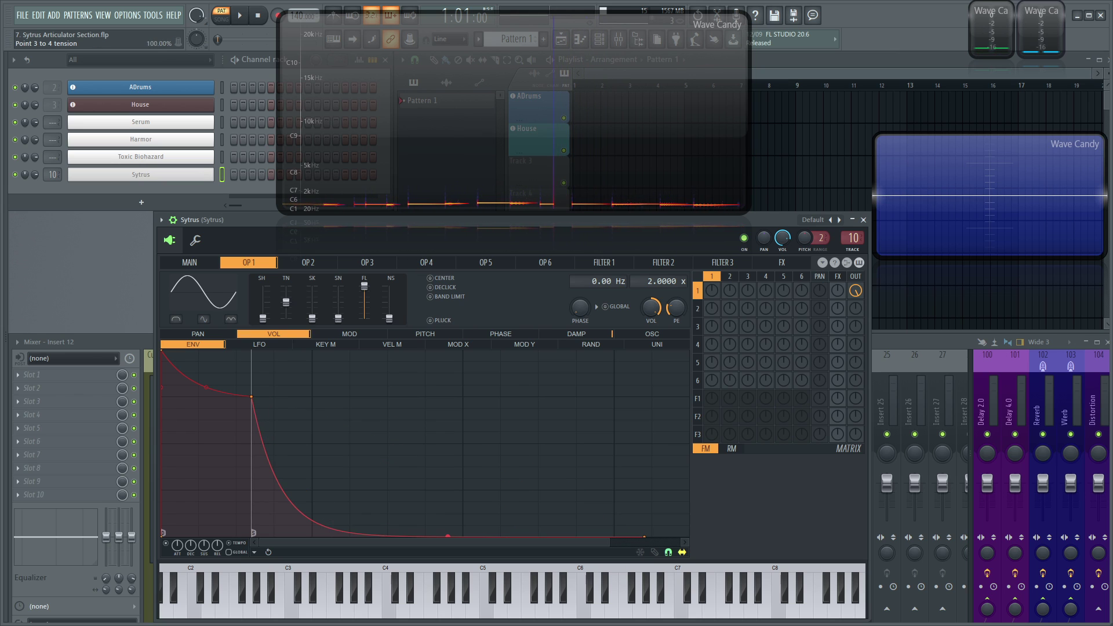
{"action": "right_click", "coordinate": [648, 538]}
{"action": "left_click", "coordinate": [703, 493]}
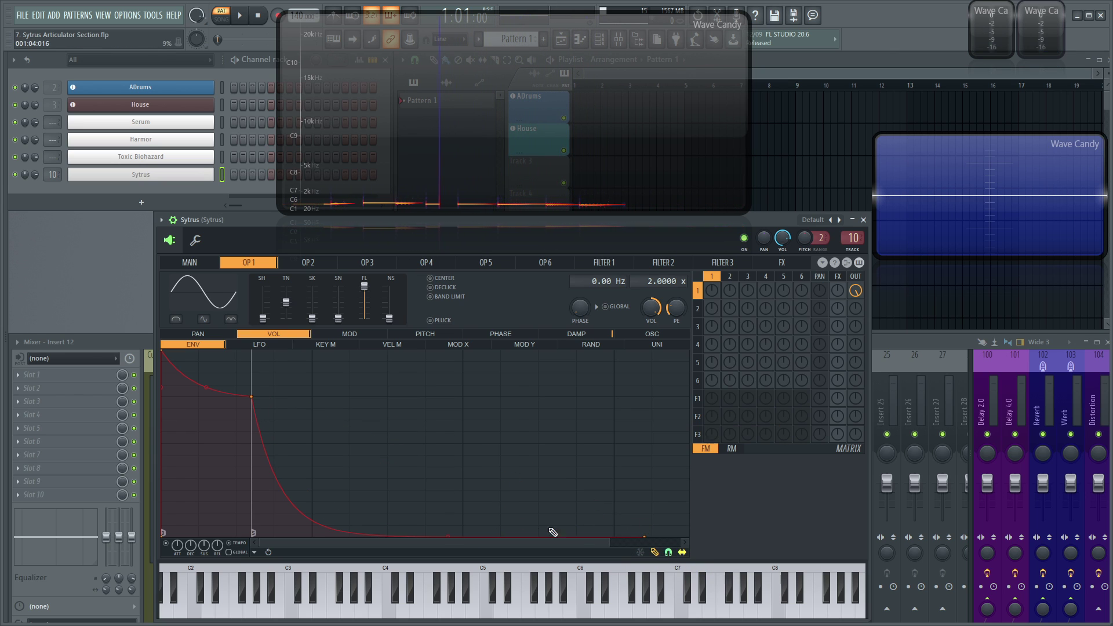
{"action": "right_click", "coordinate": [644, 538]}
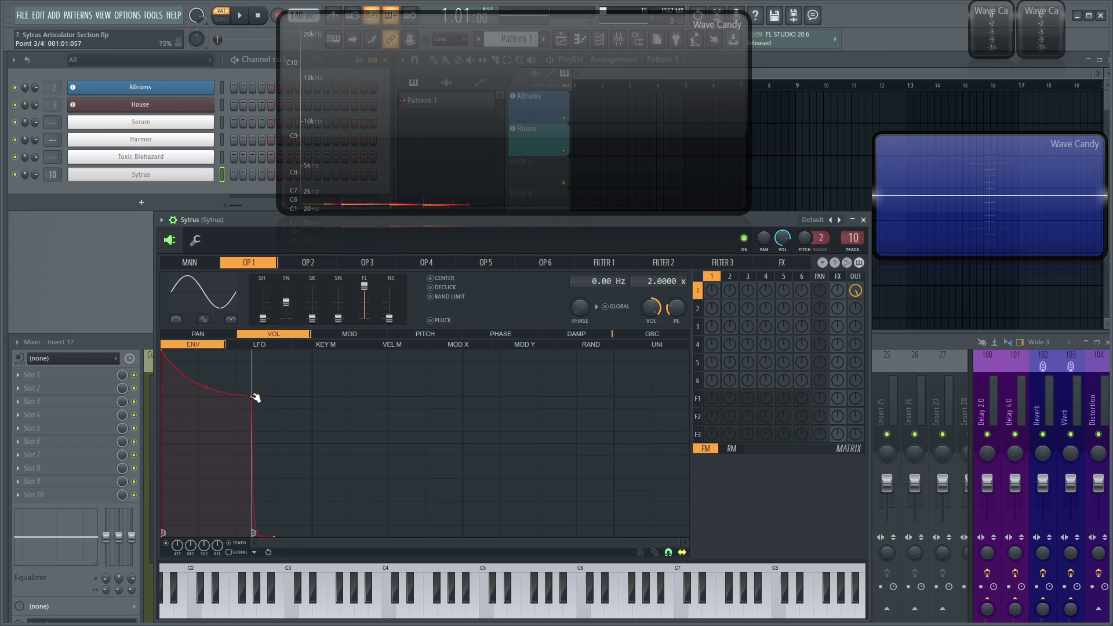
{"action": "left_click_drag", "start_coordinate": [256, 398], "coordinate": [200, 537]}
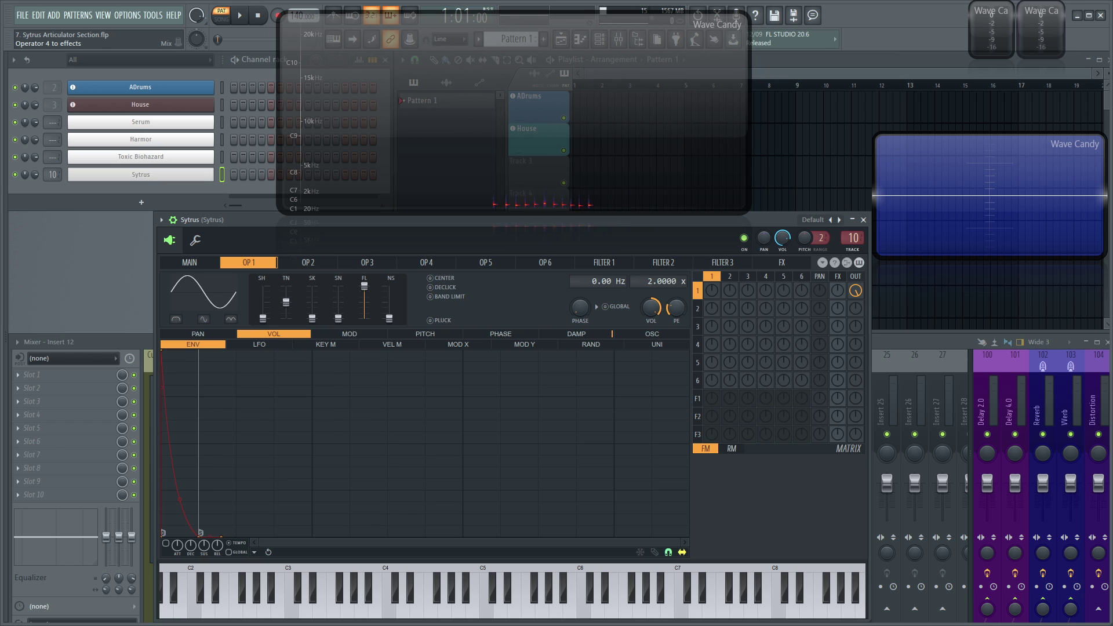
Switch operator 1's articulator to the MOD envelope.
{"action": "left_click", "coordinate": [325, 334]}
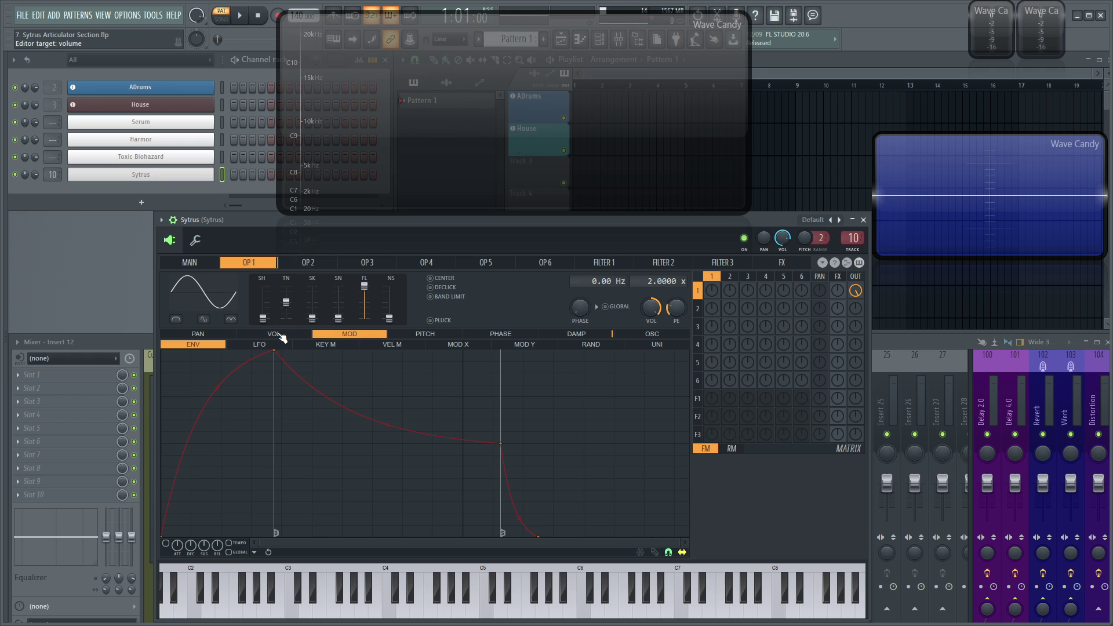
Bring up operator 1's pitch envelope and audition G4 and A4 notes.
{"action": "left_click", "coordinate": [413, 336]}
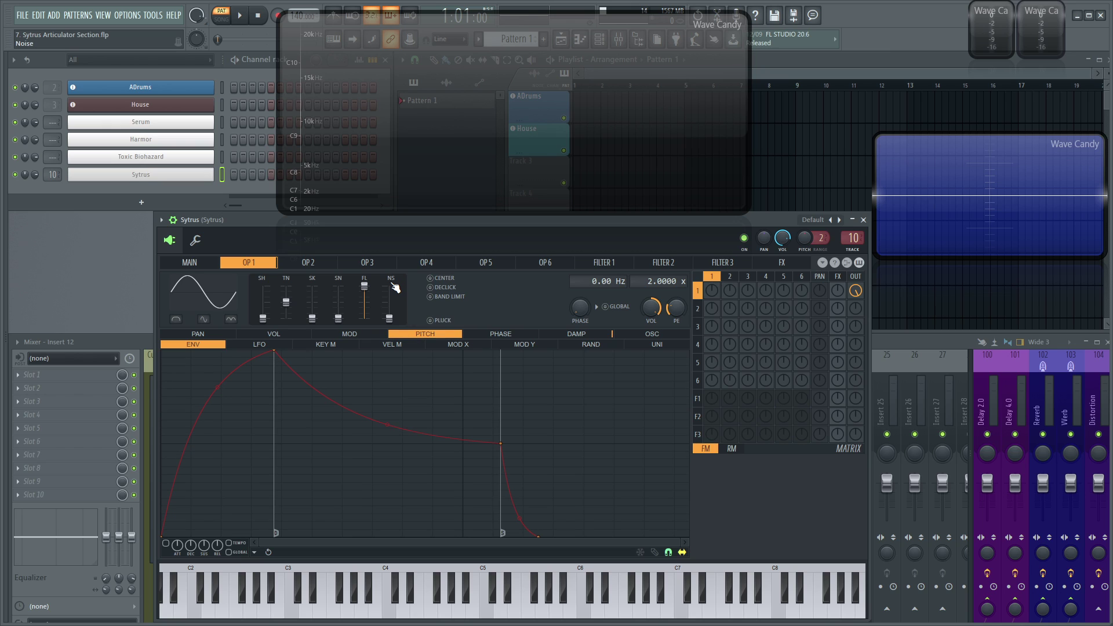
{"action": "left_click", "coordinate": [242, 346]}
{"action": "left_click", "coordinate": [220, 348]}
{"action": "key", "text": "b"}
{"action": "key", "text": "b"}
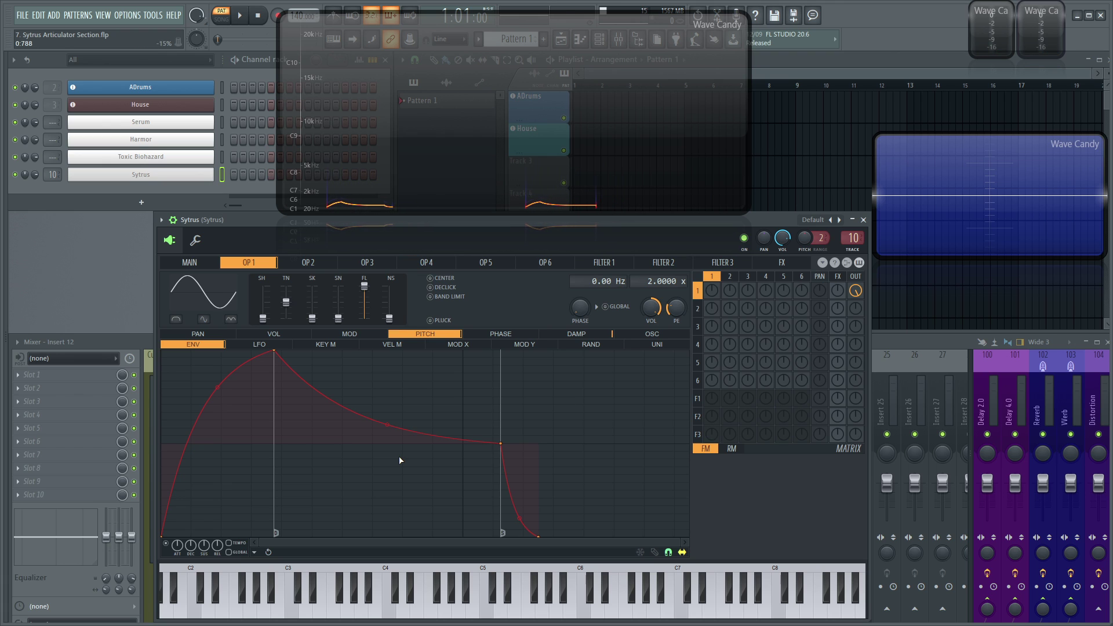
{"action": "key", "text": "b"}
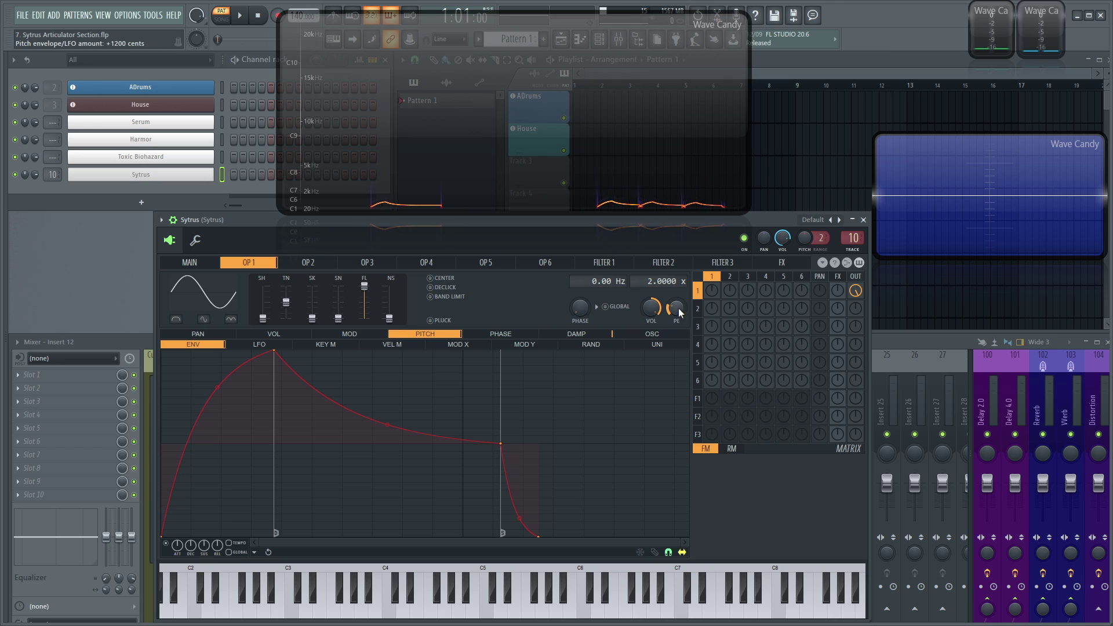
{"action": "key", "text": "n"}
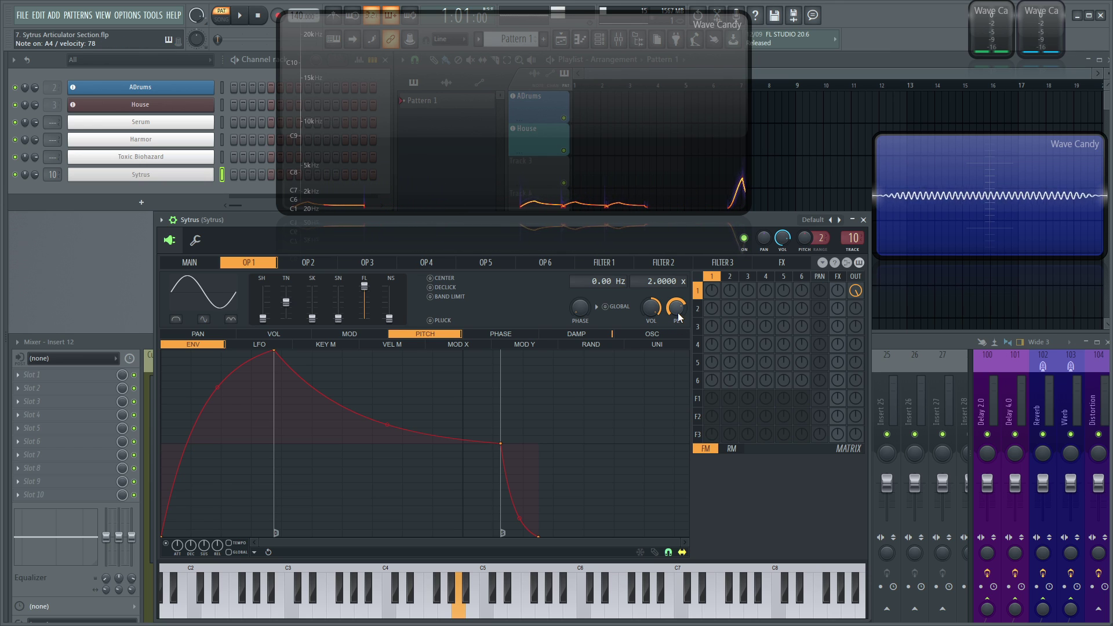
Set the pitch envelope amount to +1200 cents and hear the sweep.
{"action": "left_click_drag", "start_coordinate": [678, 314], "coordinate": [678, 267]}
{"action": "key", "text": "b"}
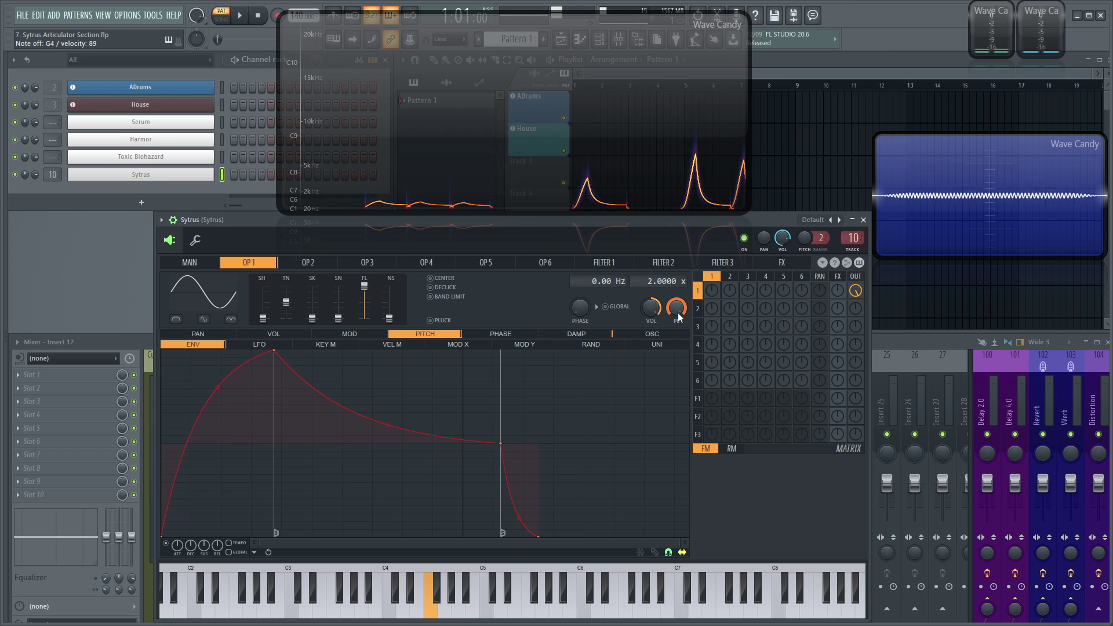
{"action": "scroll", "coordinate": [677, 312], "scroll_direction": "down", "scroll_amount": 3}
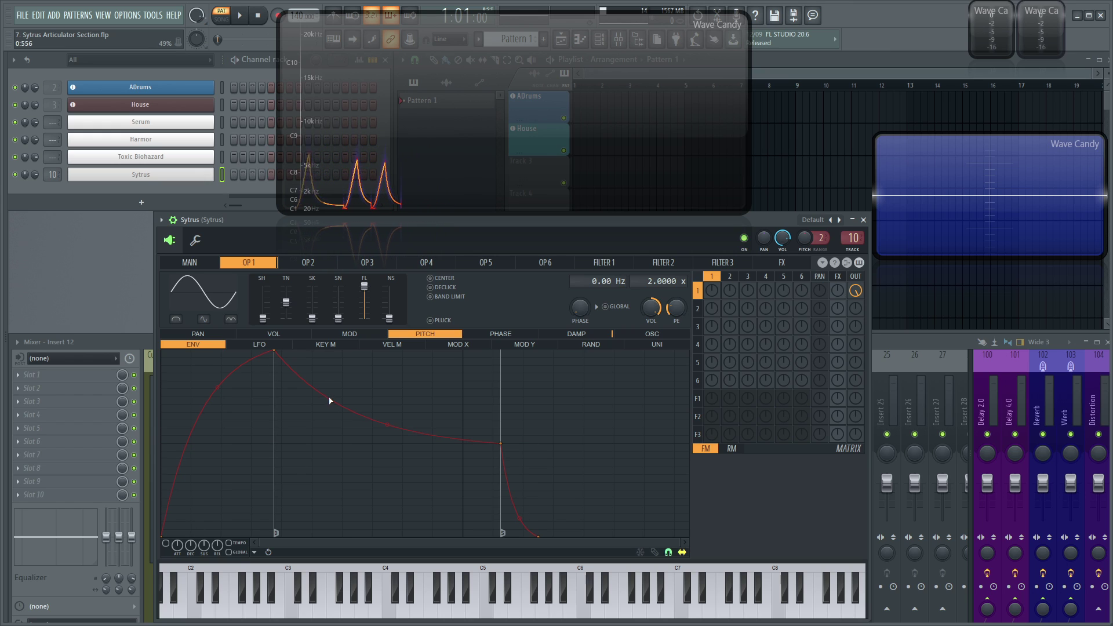
Flatten operator 1's phase LFO and redraw it as a triangle wave.
{"action": "left_click", "coordinate": [501, 334]}
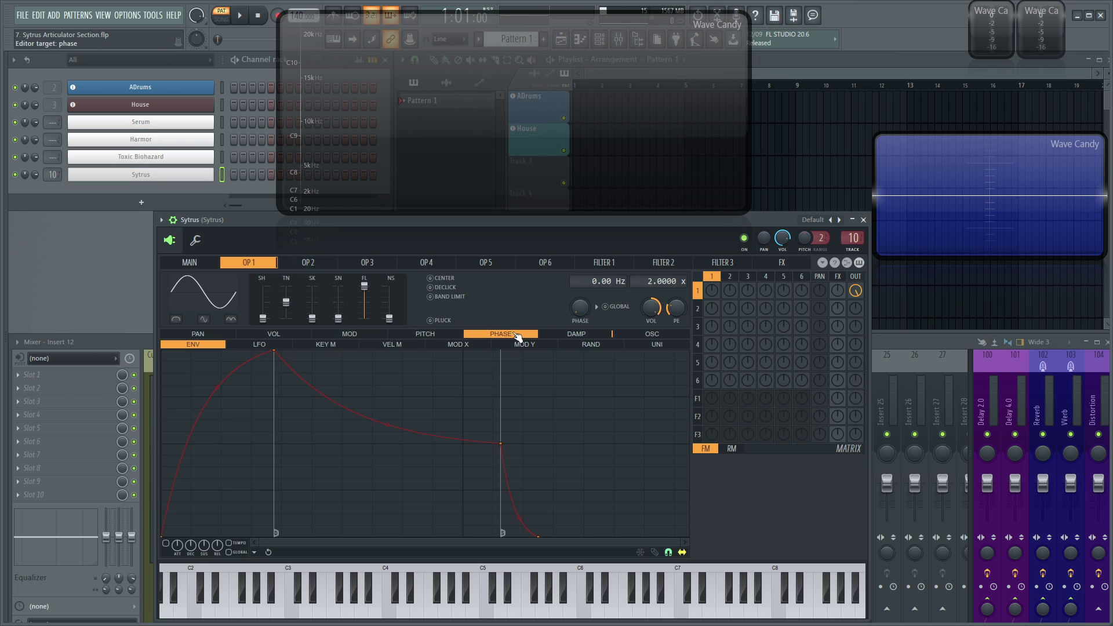
{"action": "left_click", "coordinate": [262, 345]}
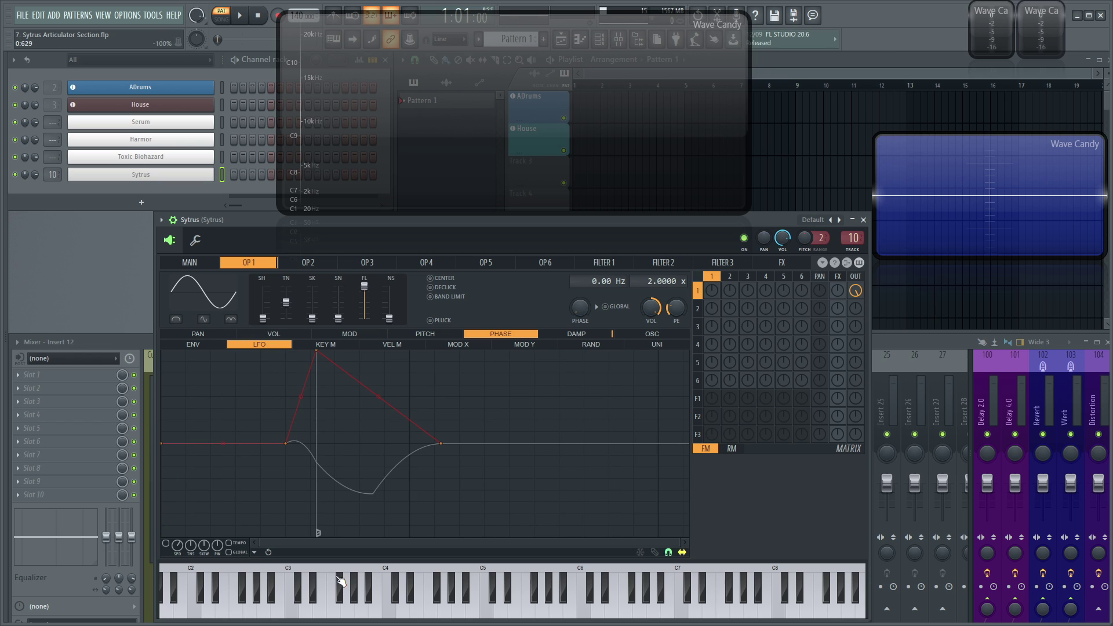
{"action": "left_click", "coordinate": [655, 553]}
{"action": "mouse_move", "coordinate": [521, 468]}
{"action": "left_mouse_down"}
{"action": "mouse_move", "coordinate": [377, 429]}
{"action": "mouse_move", "coordinate": [155, 415]}
{"action": "left_mouse_up"}
{"action": "left_click", "coordinate": [654, 553]}
{"action": "left_click_drag", "start_coordinate": [161, 444], "coordinate": [163, 385]}
Speed up the phase LFO, raise it to full depth, and pull its depth envelope to zero.
{"action": "left_click_drag", "start_coordinate": [177, 546], "coordinate": [177, 522]}
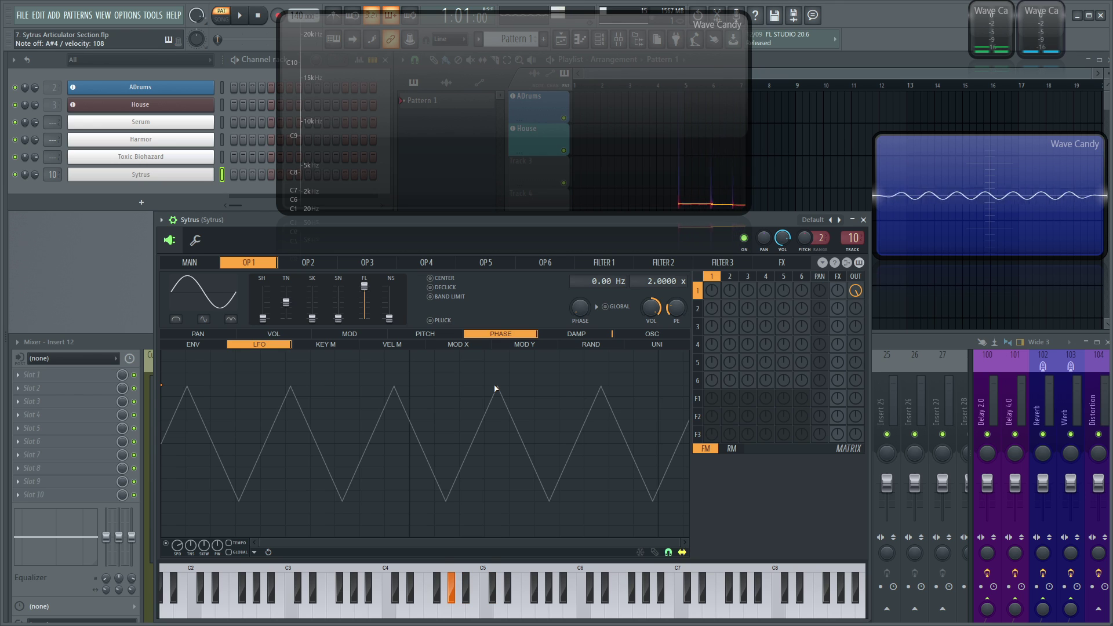
{"action": "left_click_drag", "start_coordinate": [178, 546], "coordinate": [177, 555]}
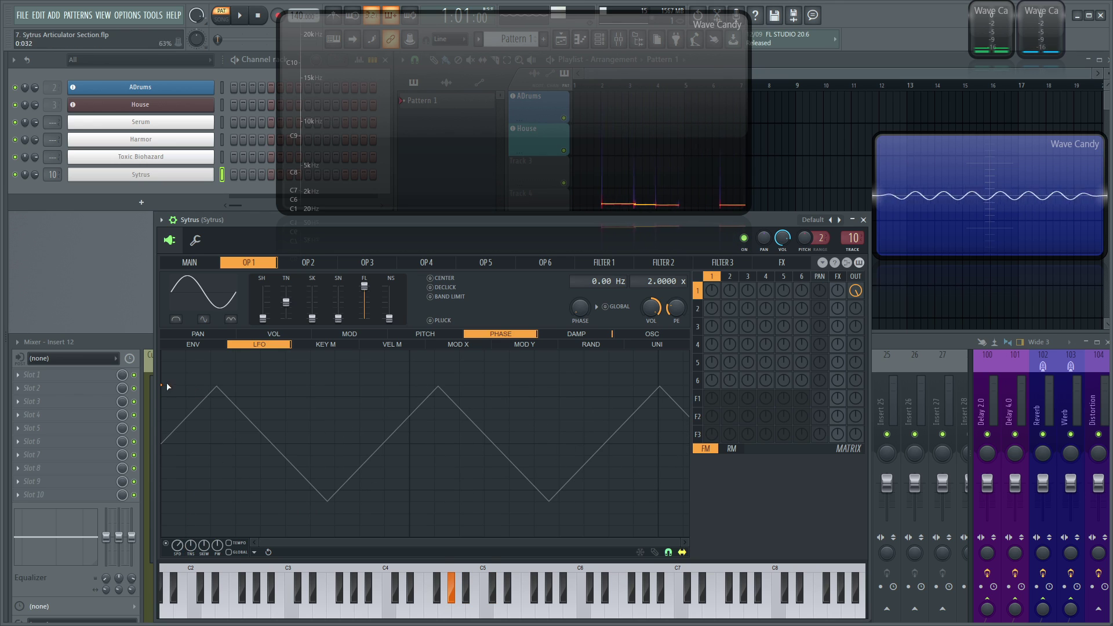
{"action": "left_click_drag", "start_coordinate": [165, 385], "coordinate": [155, 312]}
{"action": "mouse_move", "coordinate": [177, 547]}
{"action": "left_mouse_down"}
{"action": "mouse_move", "coordinate": [177, 516]}
{"action": "mouse_move", "coordinate": [178, 552]}
{"action": "left_mouse_up"}
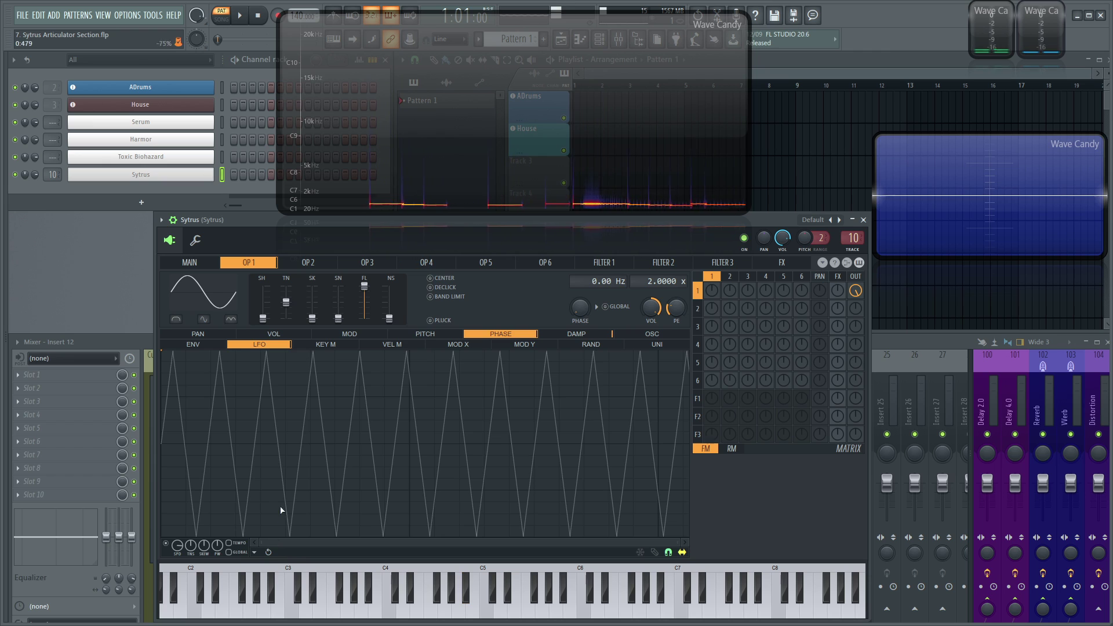
{"action": "left_click_drag", "start_coordinate": [161, 350], "coordinate": [164, 443]}
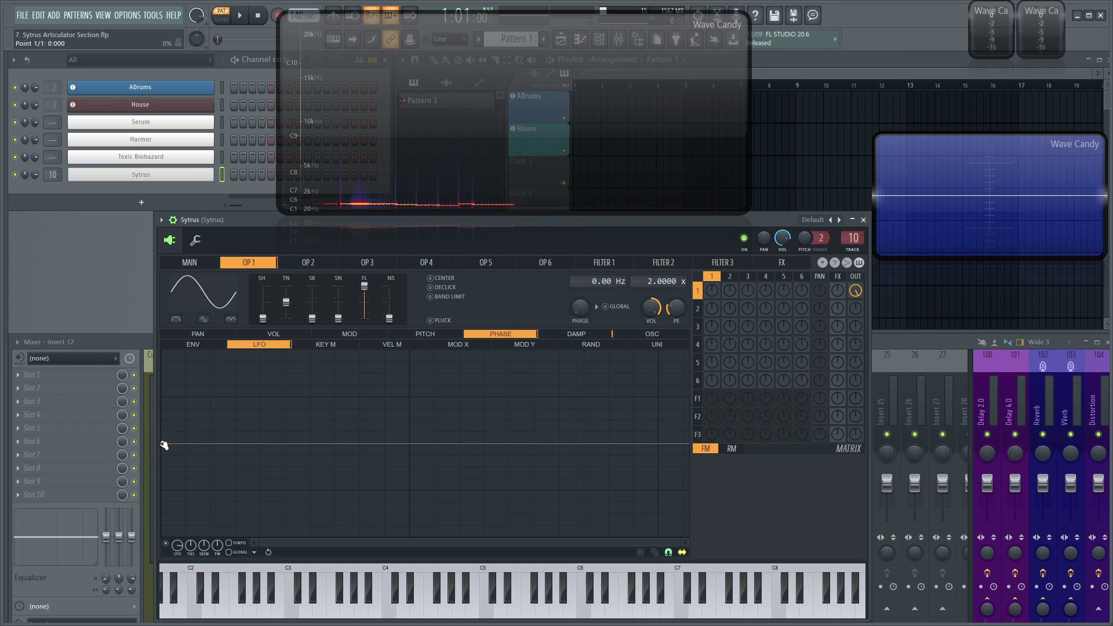
Add a raised depth point with a concave fade-in, deepening the vibrato while auditioning notes.
{"action": "right_click", "coordinate": [311, 444]}
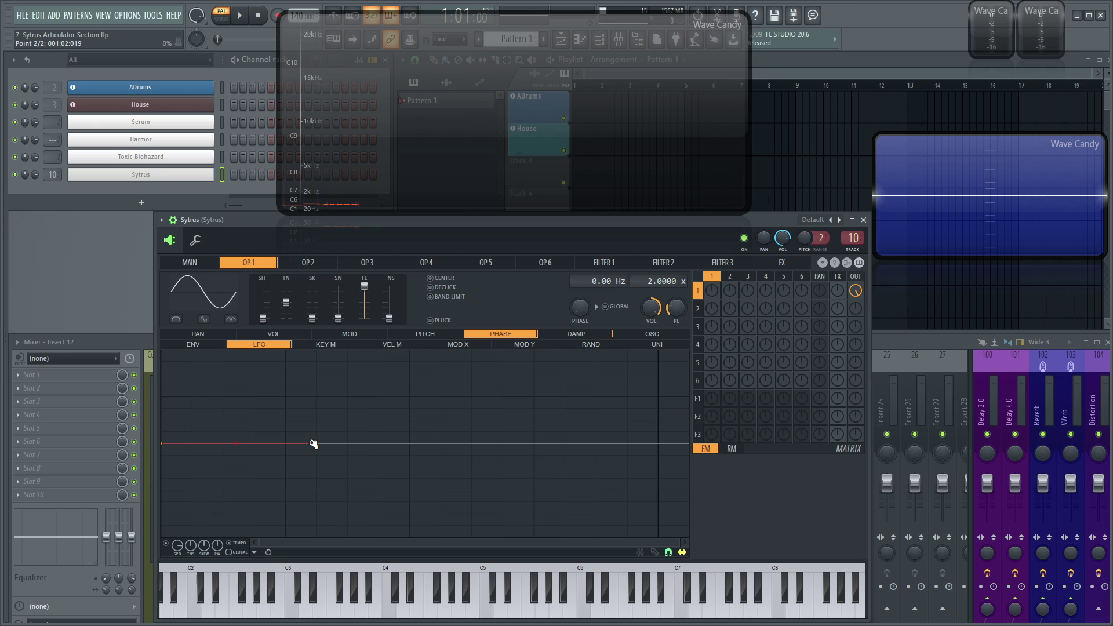
{"action": "left_click_drag", "start_coordinate": [286, 444], "coordinate": [293, 395]}
{"action": "left_click_drag", "start_coordinate": [224, 396], "coordinate": [223, 436]}
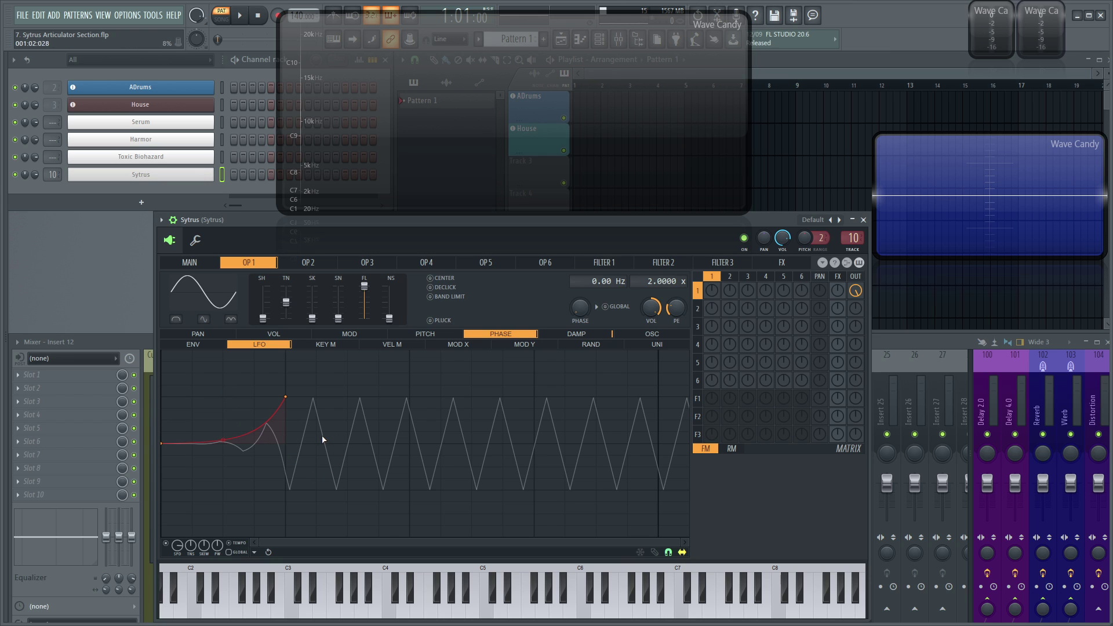
{"action": "key", "text": "h"}
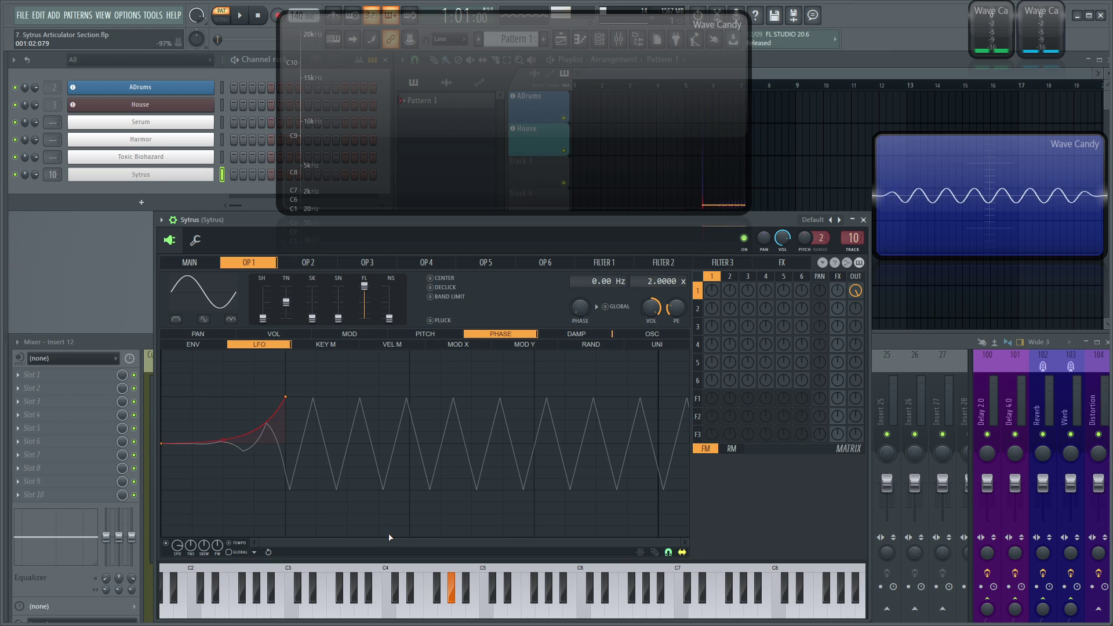
{"action": "key", "text": "e"}
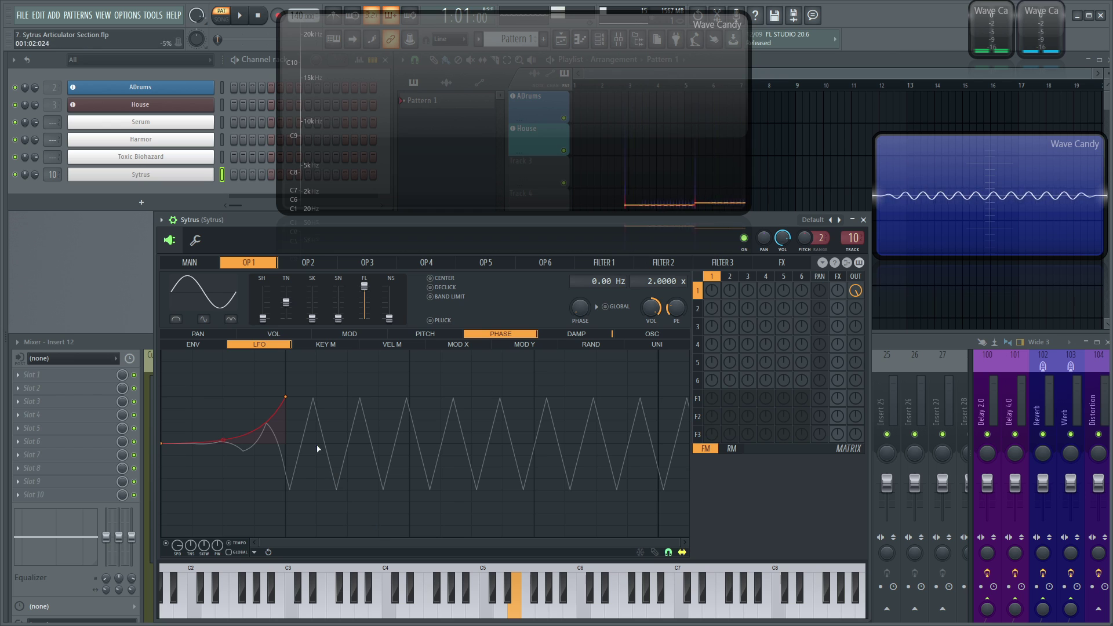
{"action": "key", "text": "3"}
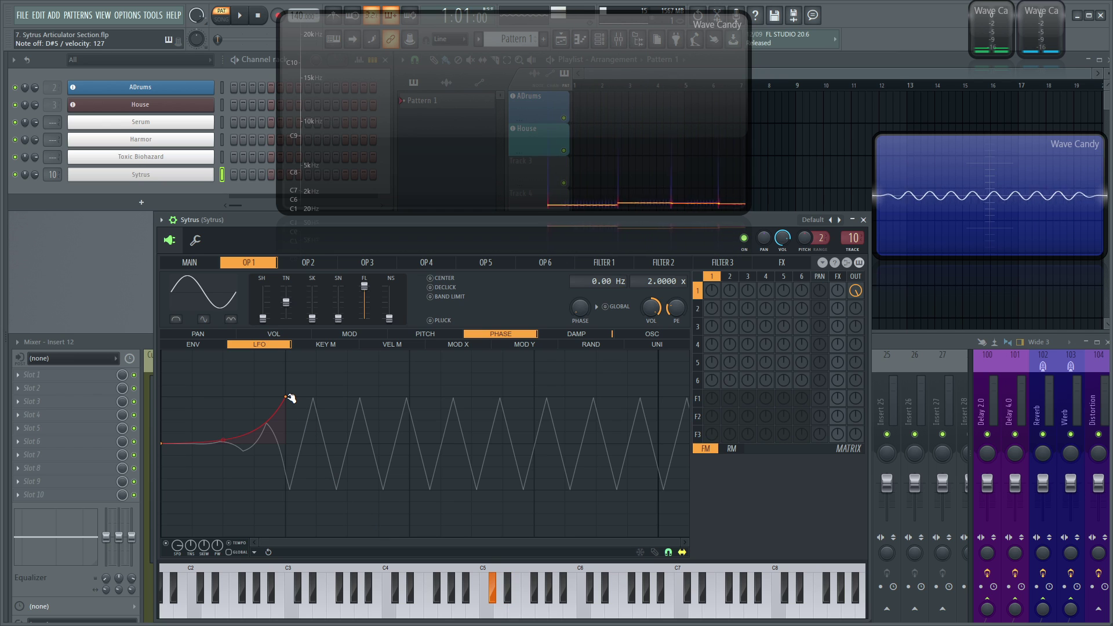
{"action": "left_click_drag", "start_coordinate": [288, 397], "coordinate": [286, 361]}
{"action": "key", "text": "2"}
{"action": "key", "text": "e"}
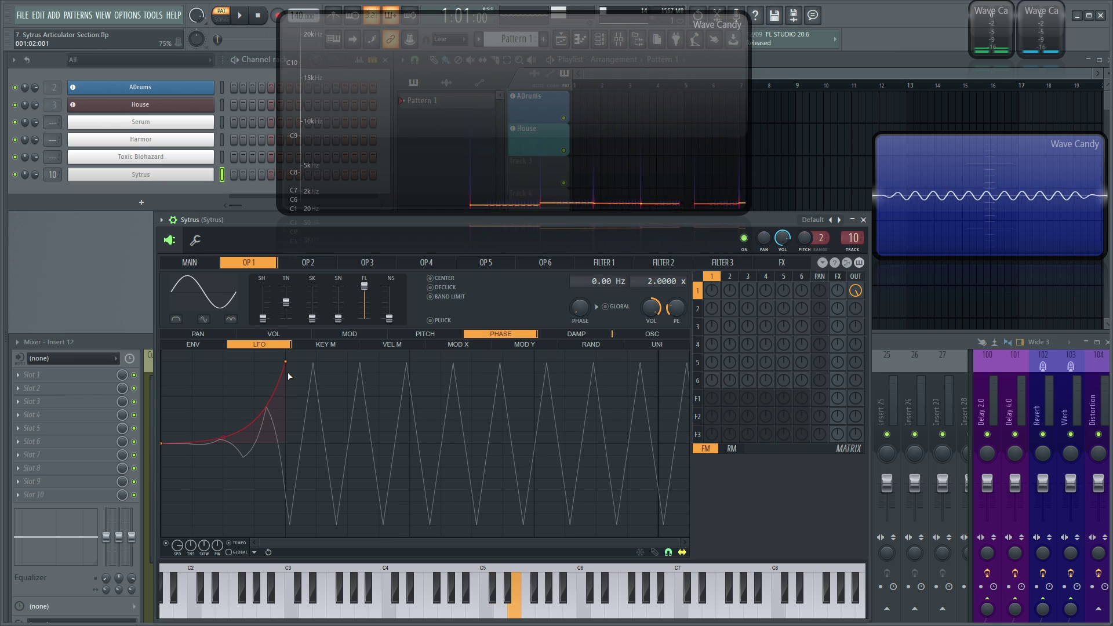
{"action": "key", "text": "3"}
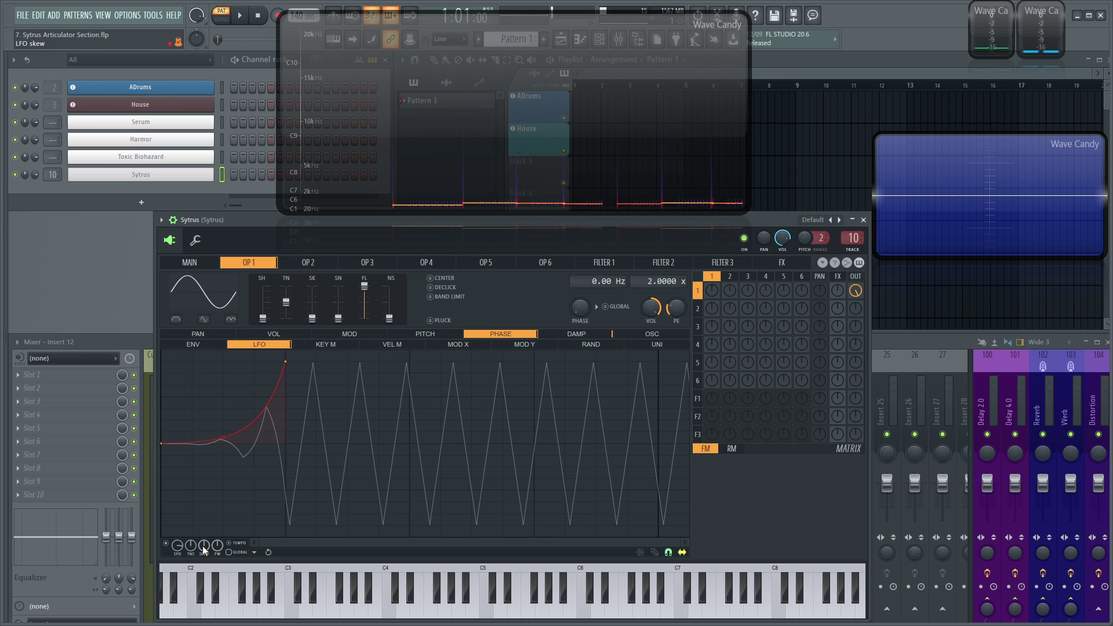
Skew the LFO into rounded cycles and add a longer linear fade-out to zero.
{"action": "left_click_drag", "start_coordinate": [179, 550], "coordinate": [191, 520]}
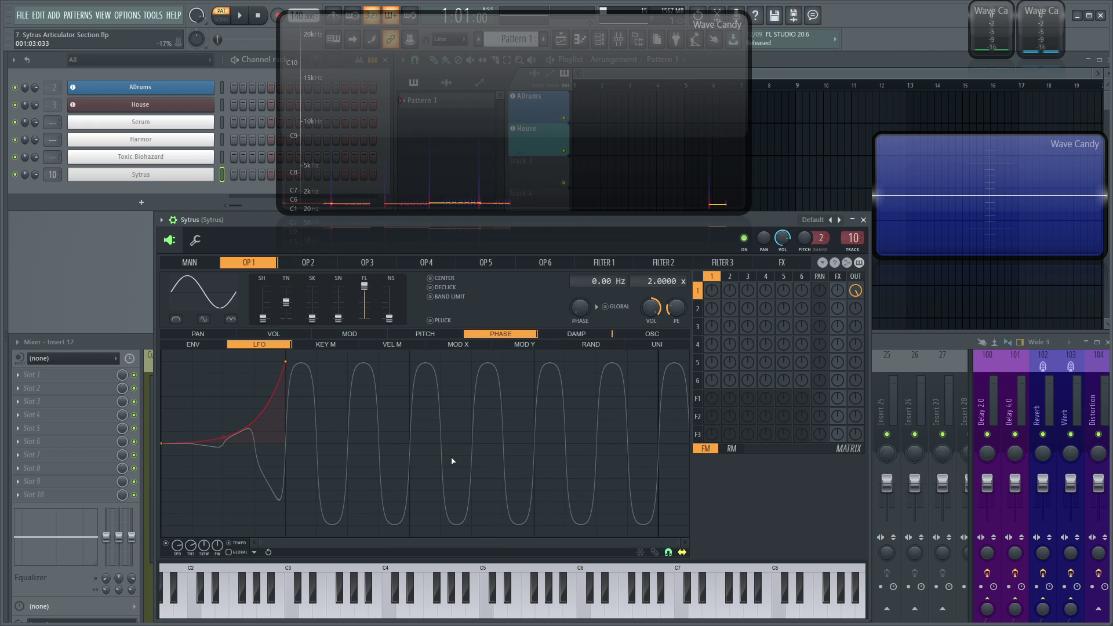
{"action": "right_click", "coordinate": [472, 444]}
{"action": "left_click_drag", "start_coordinate": [473, 444], "coordinate": [534, 444]}
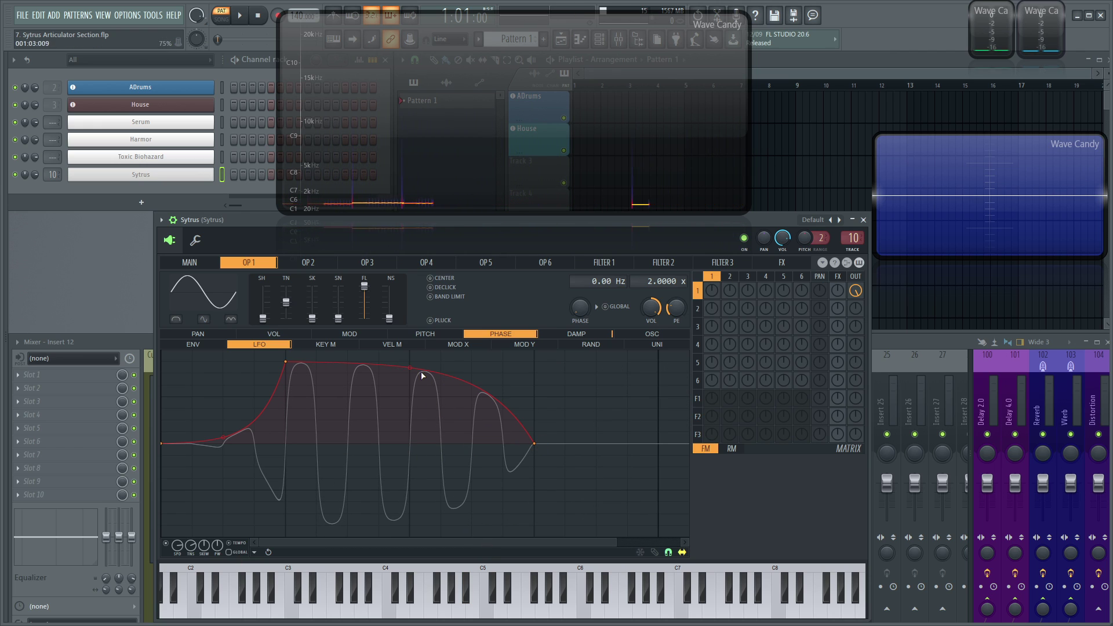
{"action": "left_click_drag", "start_coordinate": [409, 374], "coordinate": [410, 401]}
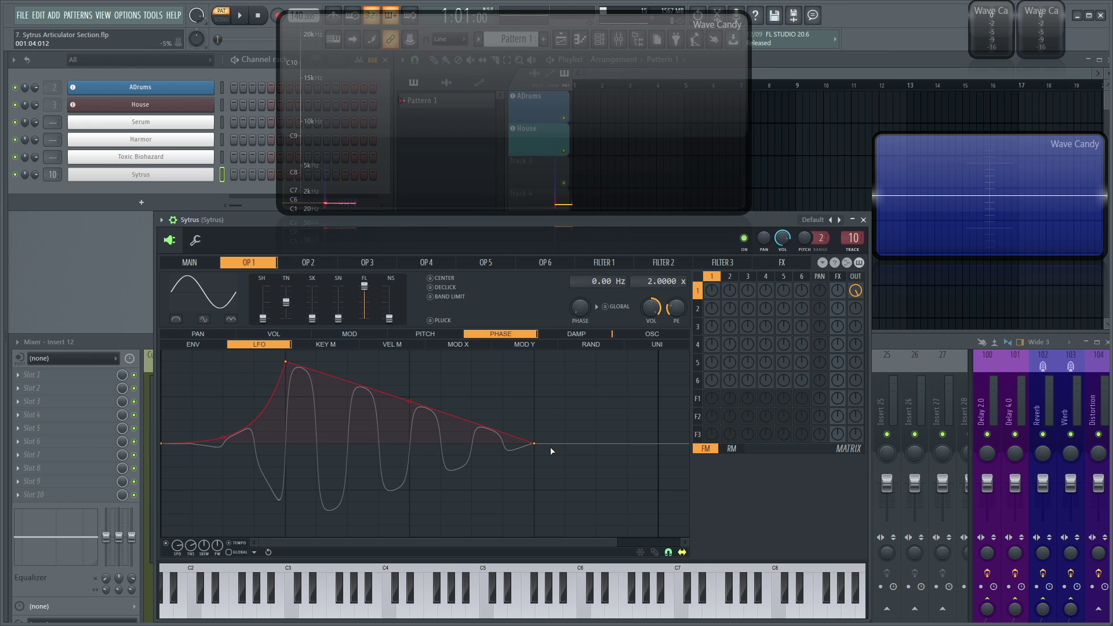
{"action": "key", "text": "h"}
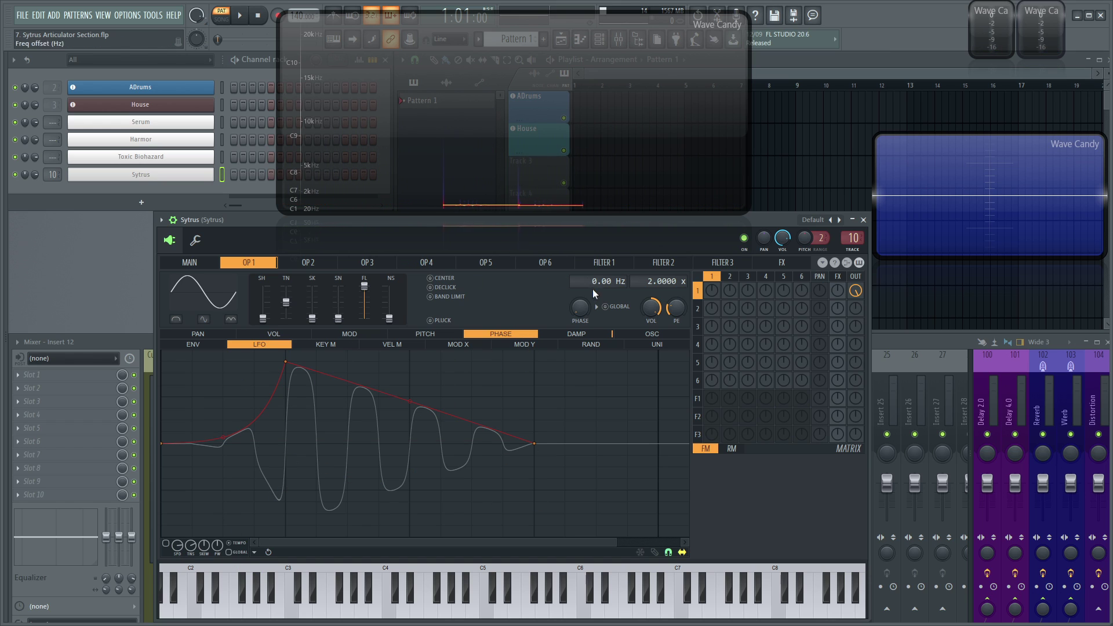
On the DAMP tab, set operator 1's waveform to Saw and show the damp envelope.
{"action": "left_click", "coordinate": [587, 334]}
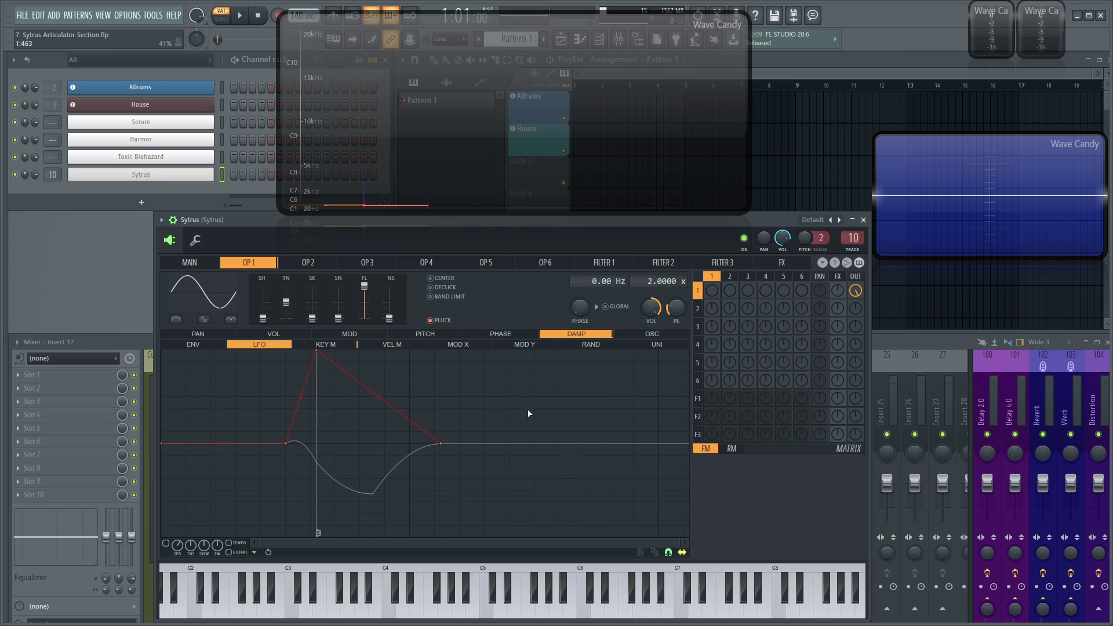
{"action": "left_click", "coordinate": [219, 291]}
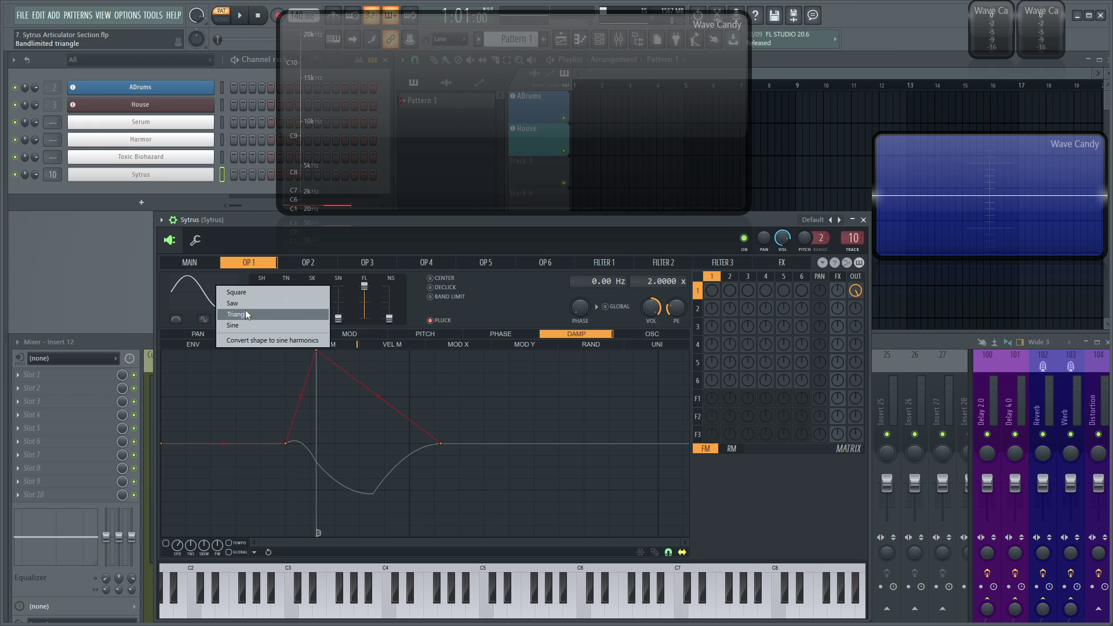
{"action": "left_click", "coordinate": [249, 303]}
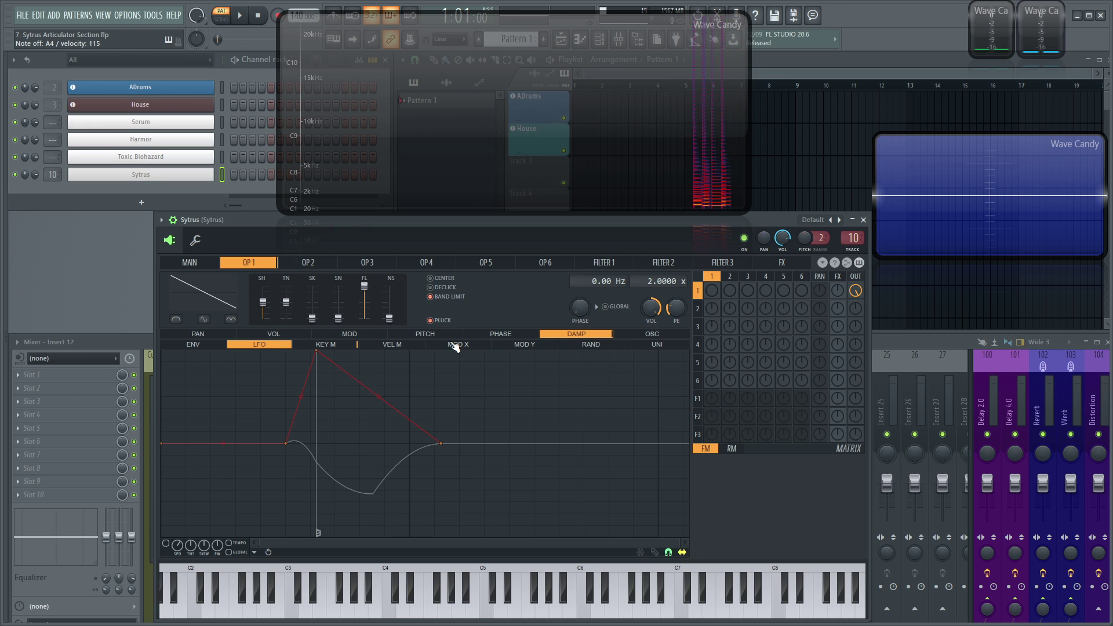
{"action": "left_click", "coordinate": [220, 345]}
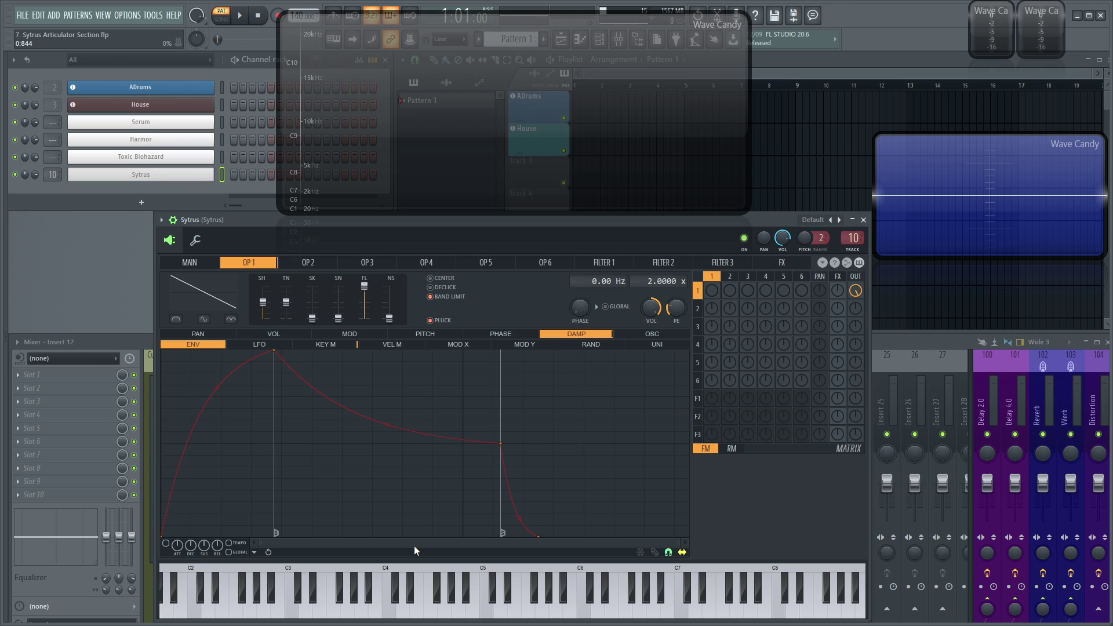
Inspect operator 1's oscillator harmonics, then show its two-point falling pan envelope.
{"action": "left_click", "coordinate": [639, 335]}
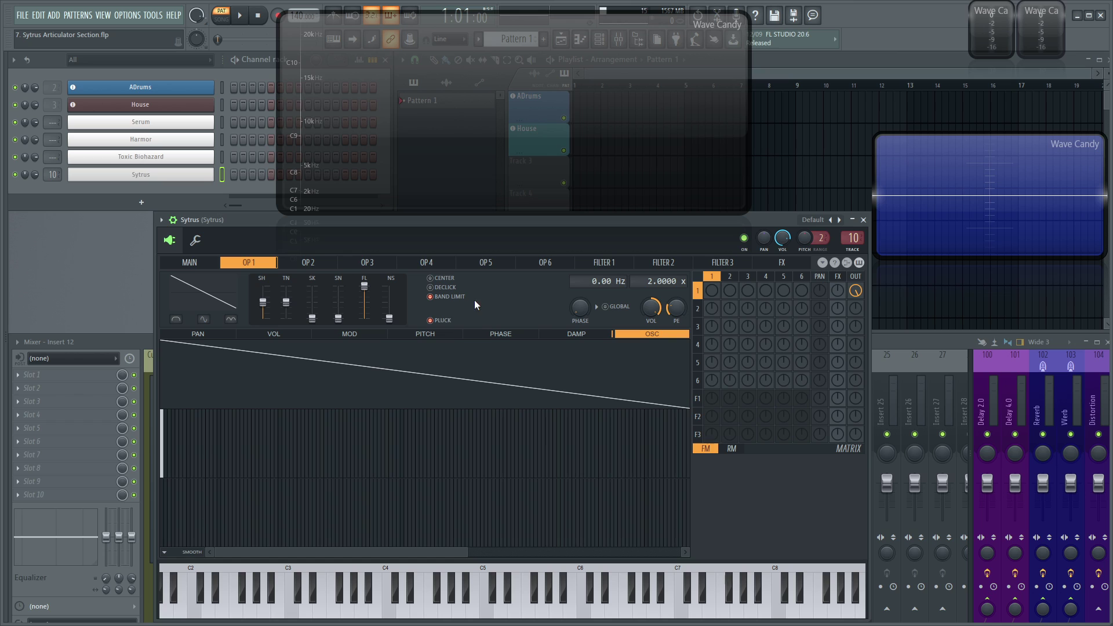
{"action": "left_click", "coordinate": [210, 334]}
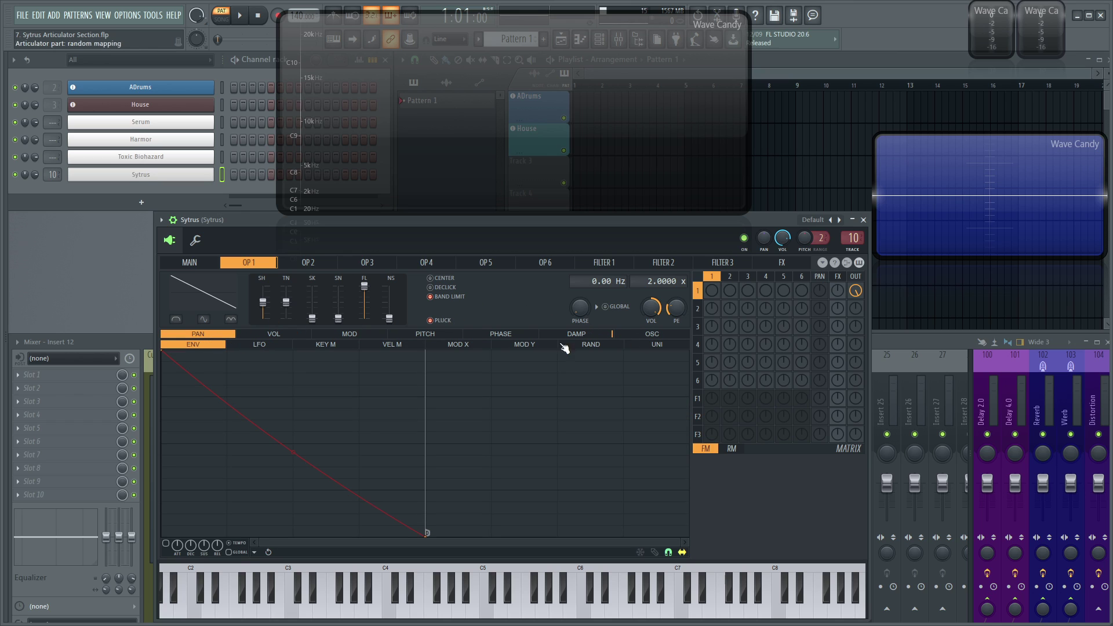
Browse the pan LFO, KEY M and VEL M pages, then return to the pluck volume envelope.
{"action": "left_click", "coordinate": [249, 346]}
{"action": "left_click", "coordinate": [346, 346]}
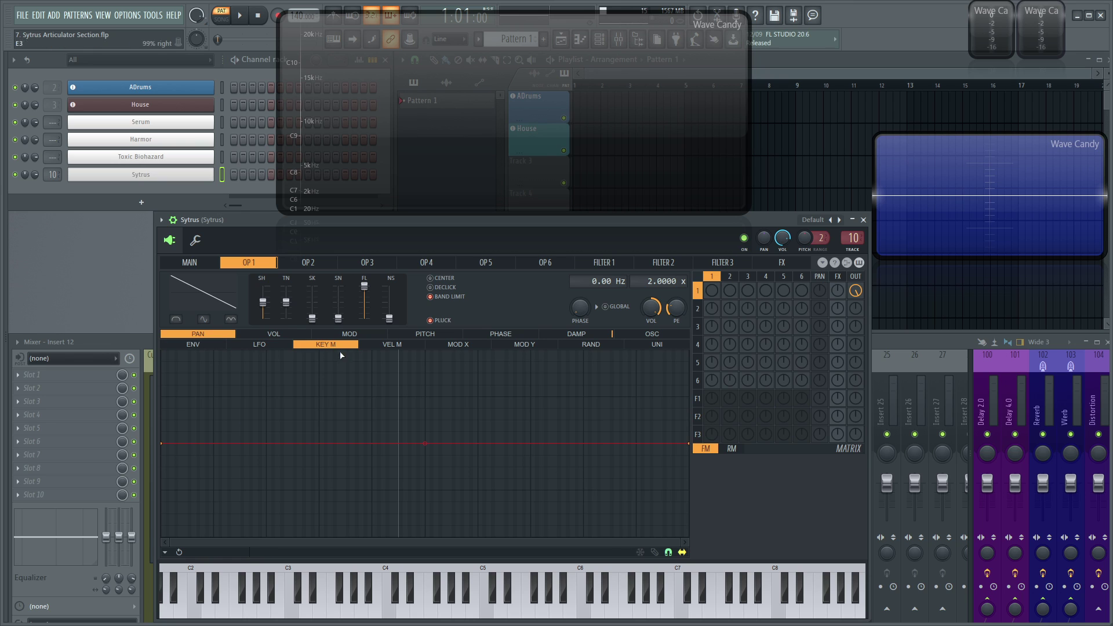
{"action": "left_click", "coordinate": [406, 346]}
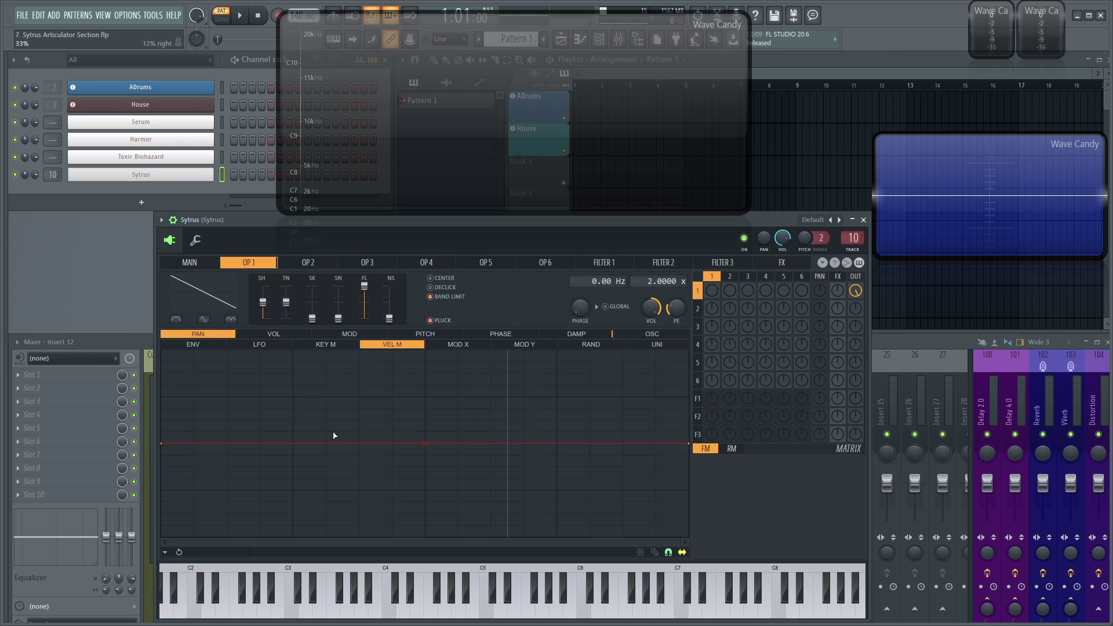
{"action": "left_click", "coordinate": [196, 344]}
{"action": "left_click", "coordinate": [290, 335]}
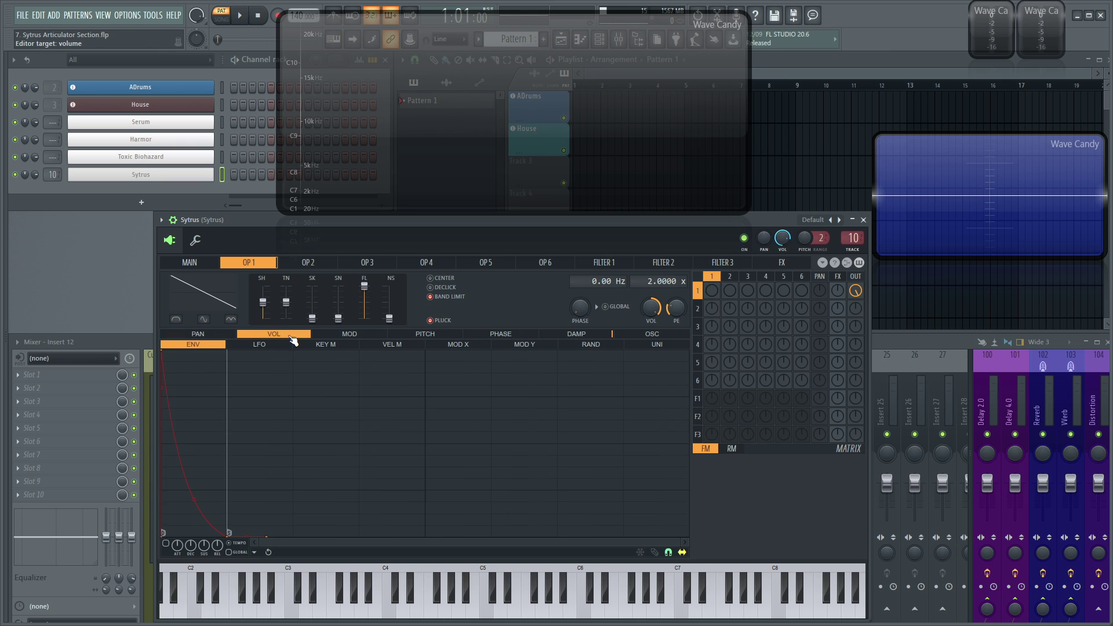